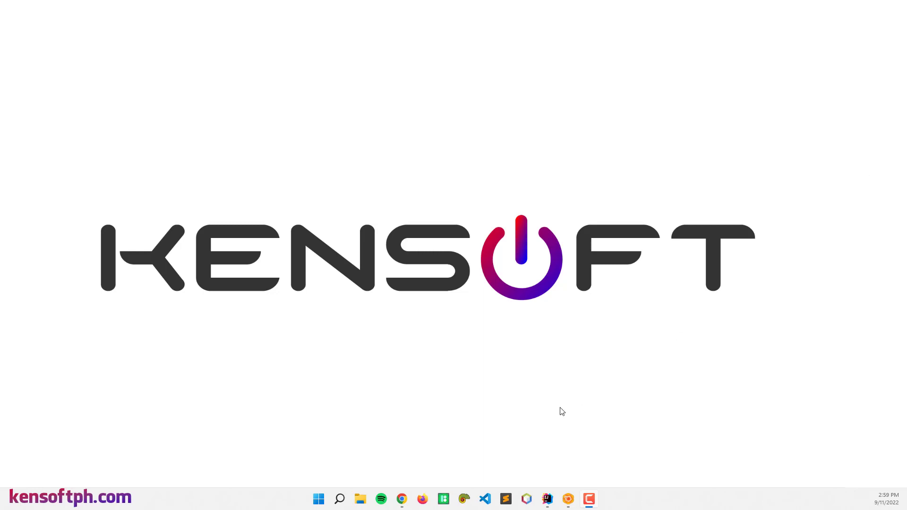
In textArea.fxml, select the TextArea and check its Prompt Text value
click(567, 499)
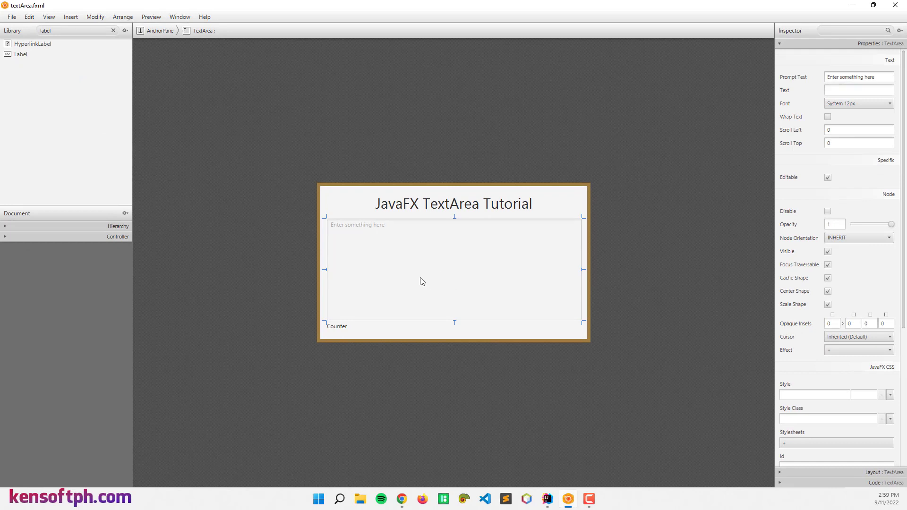
click(334, 327)
click(386, 295)
triple_click(840, 77)
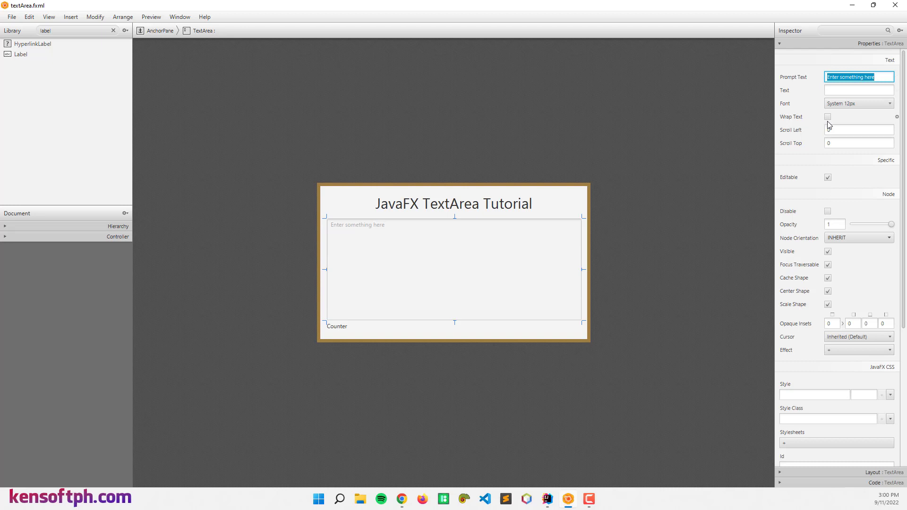
scroll(821, 124, down, 1)
Check the TextArea's Code settings: fx:id textArea and On Key Typed textAreaTyped
click(820, 44)
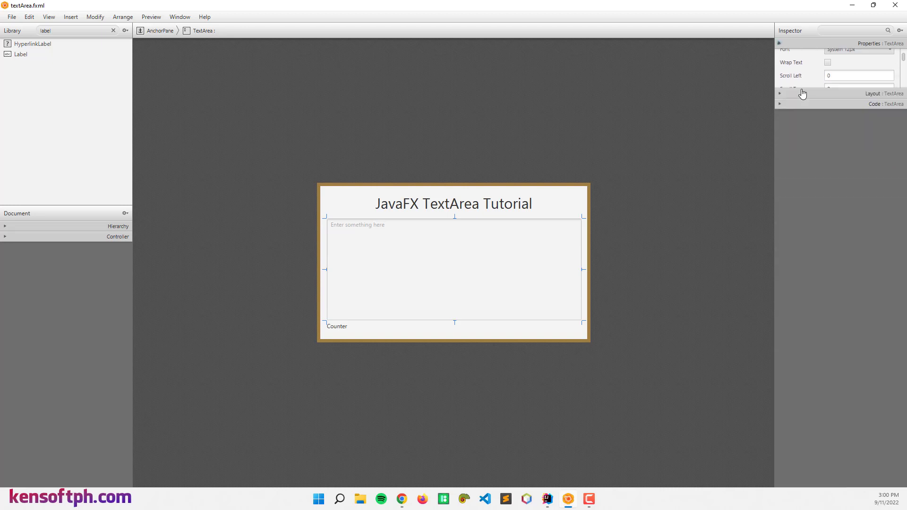
click(812, 64)
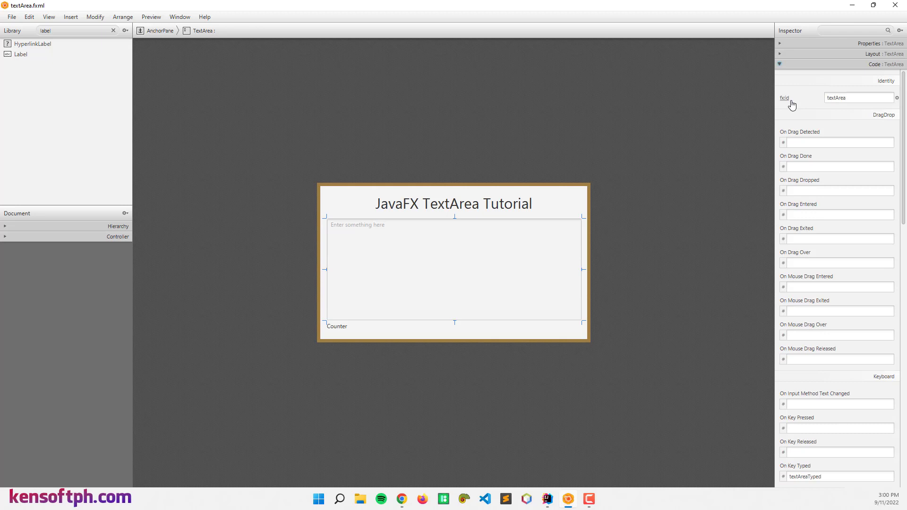
click(858, 96)
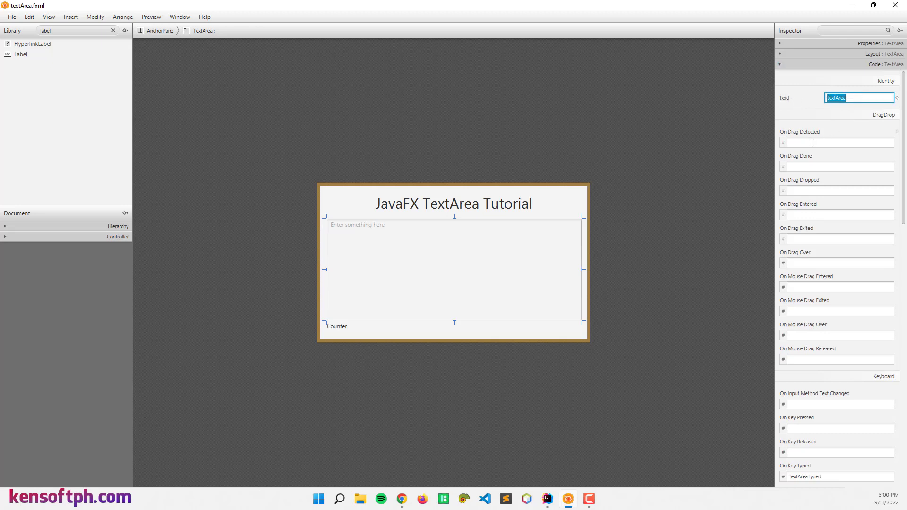
scroll(815, 177, down, 3)
scroll(798, 184, down, 2)
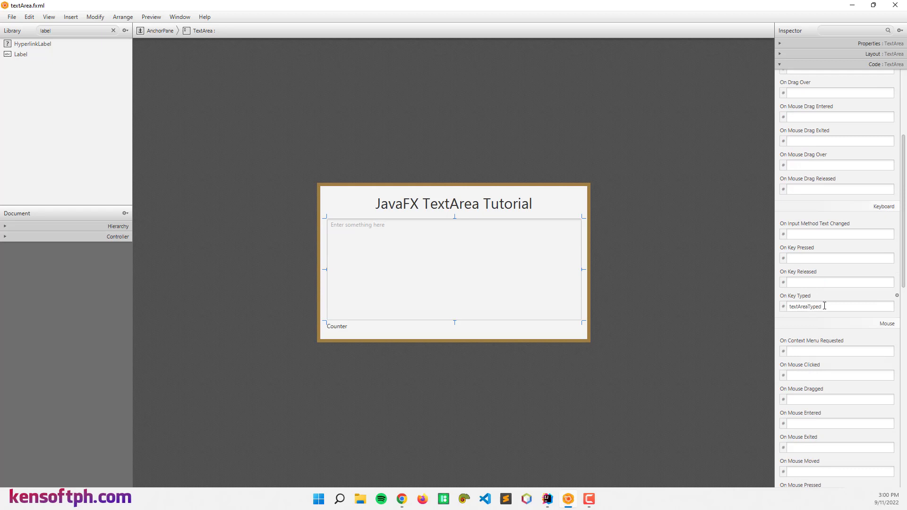
double_click(806, 307)
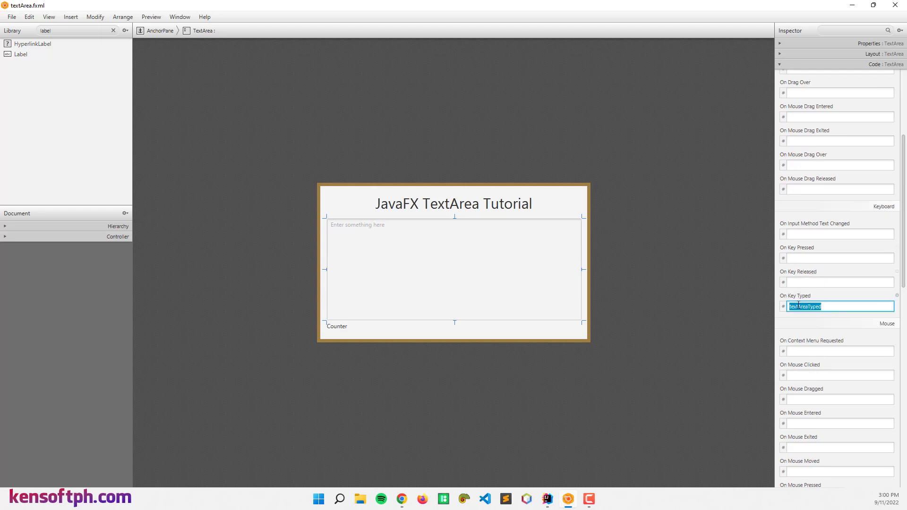
click(406, 297)
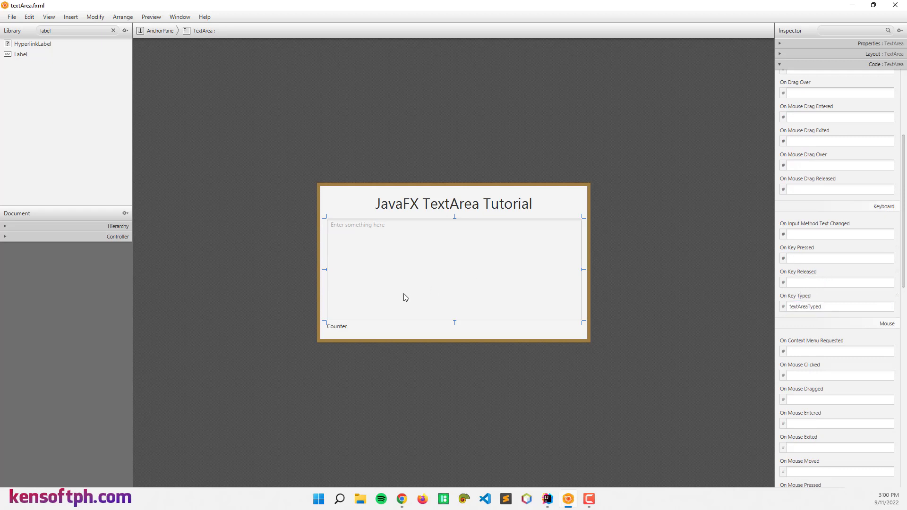
Check the Counter label's fx:id, then view the TextAreaController class and fx:id table
click(334, 331)
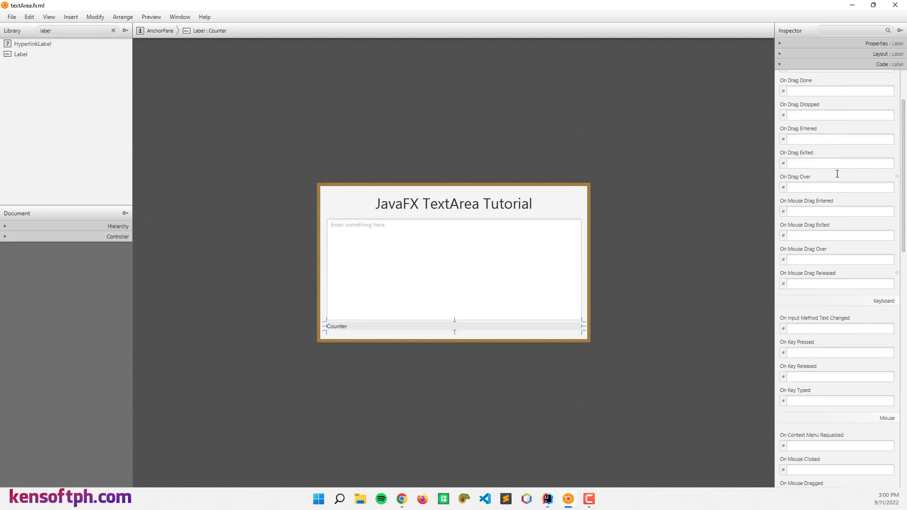
scroll(814, 163, up, 5)
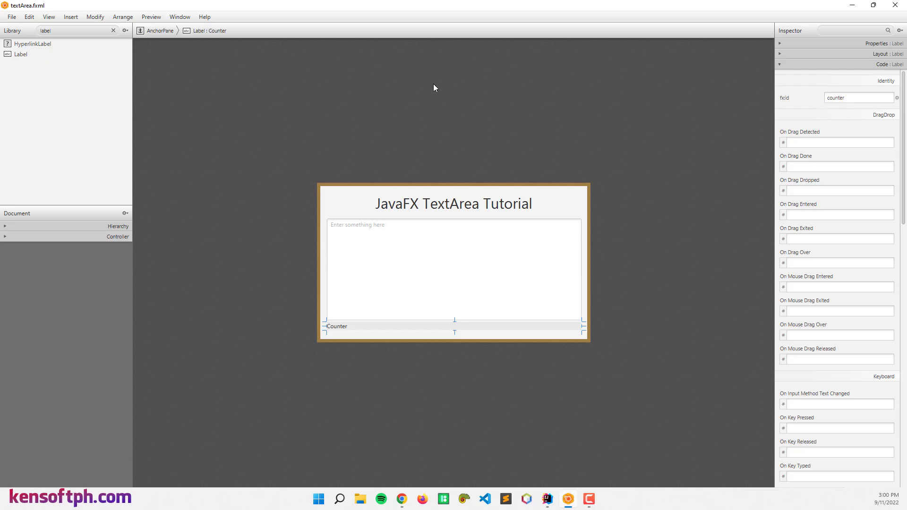
click(272, 154)
click(107, 237)
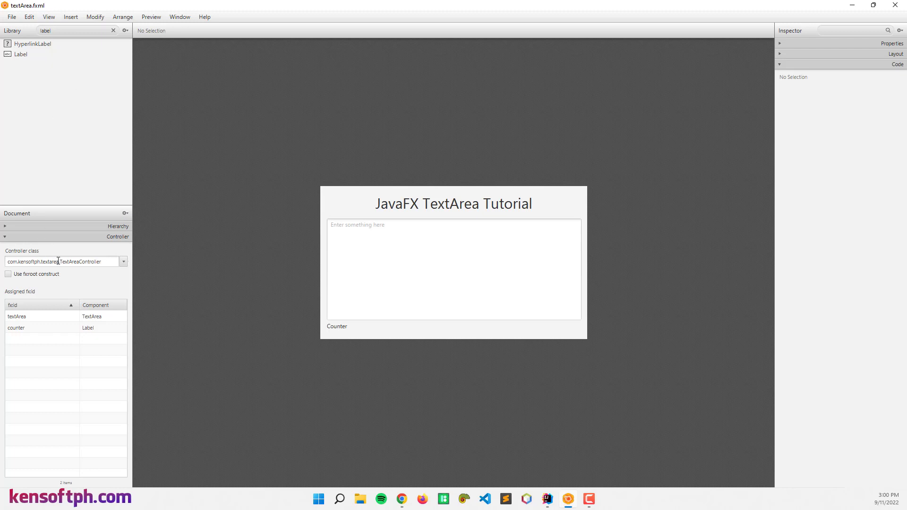
Generate Scene Builder's sample controller skeleton and copy its code
click(49, 17)
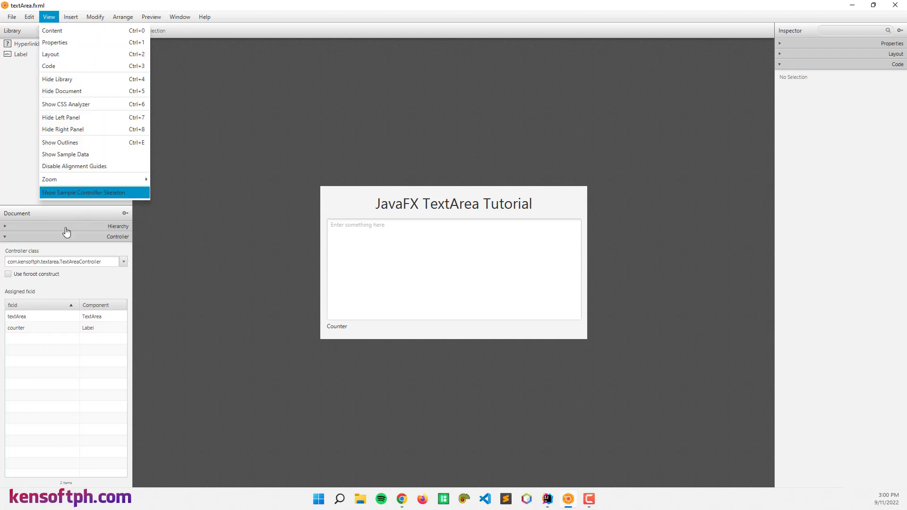
click(83, 192)
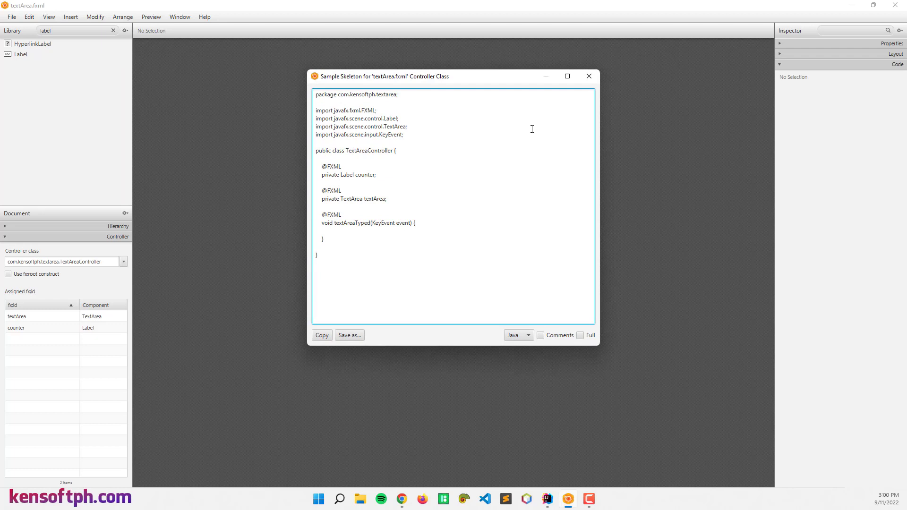
drag(315, 111, 334, 262)
key(ctrl+c)
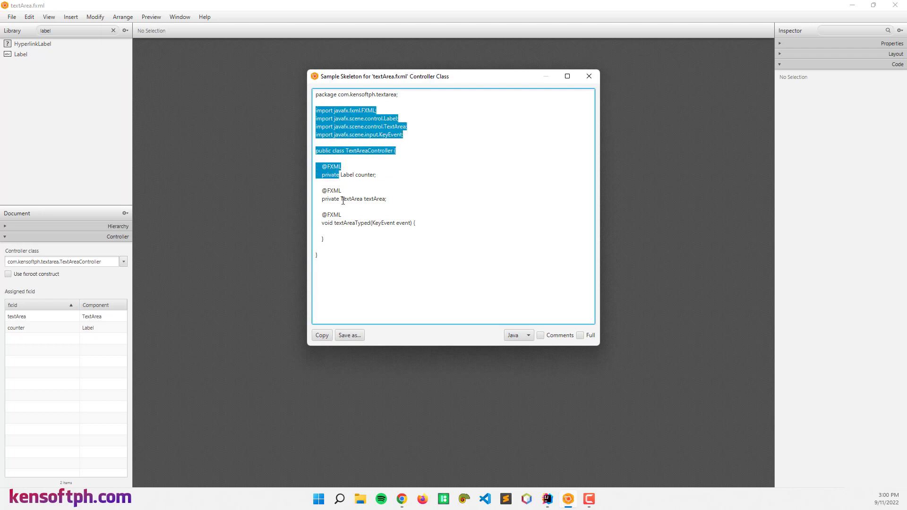
click(588, 75)
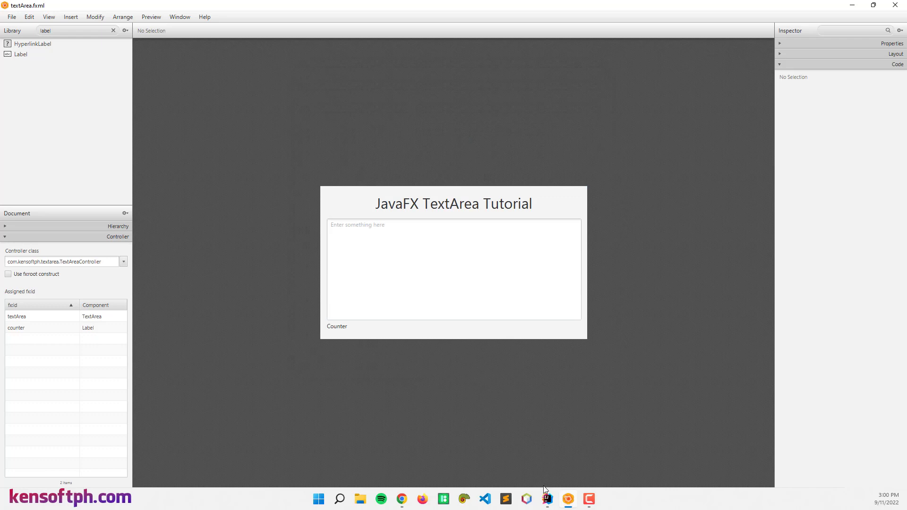
Paste the skeleton into TextAreaController.java and indent inside the empty textAreaTyped body
click(546, 499)
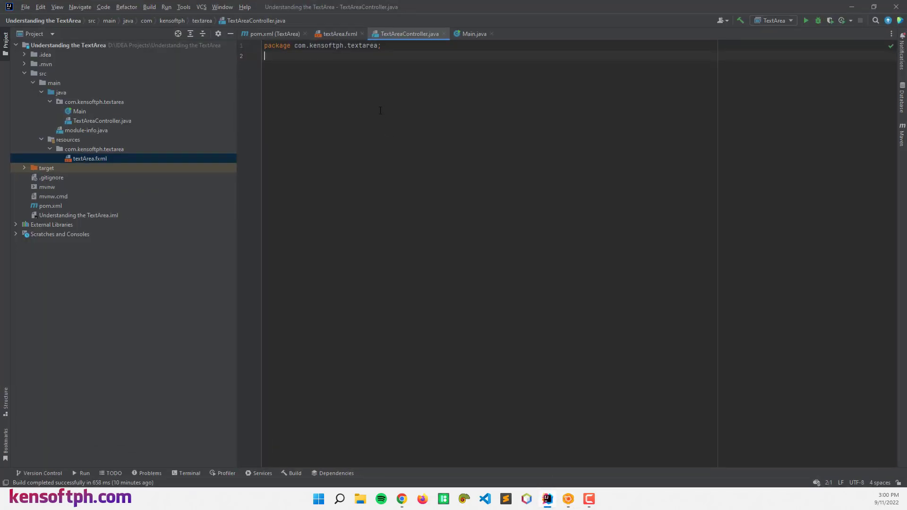
key(ctrl+v)
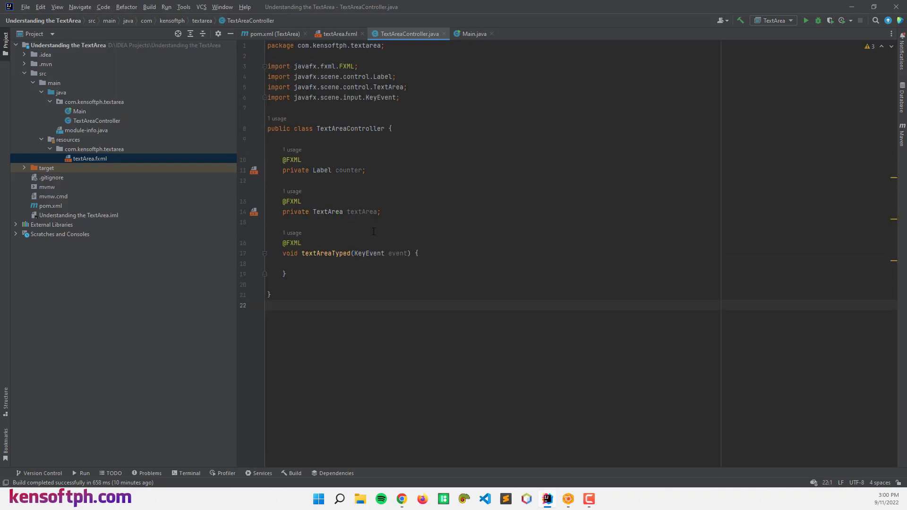
click(350, 263)
key(Tab)
text(tex)
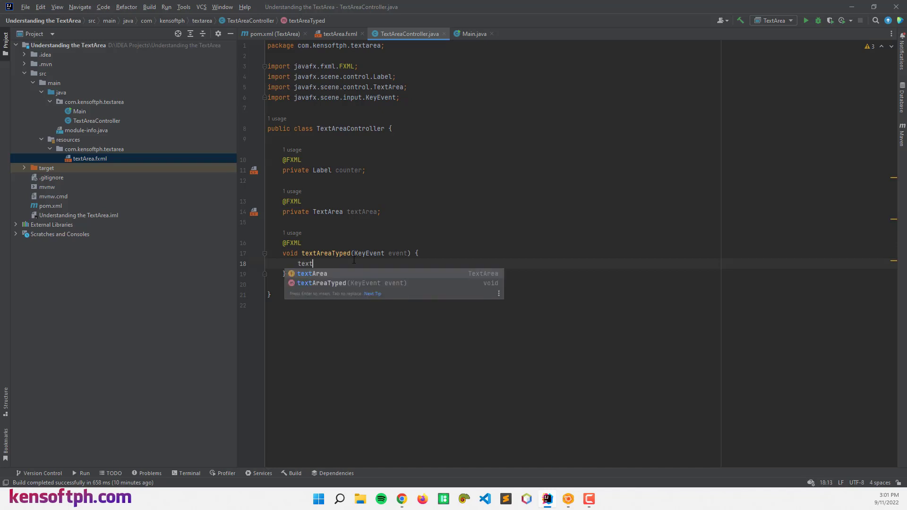
Declare ObservableList<CharSequence> list = textArea.getParagraphs() in textAreaTyped, importing ObservableList
key(Tab)
text(.get)
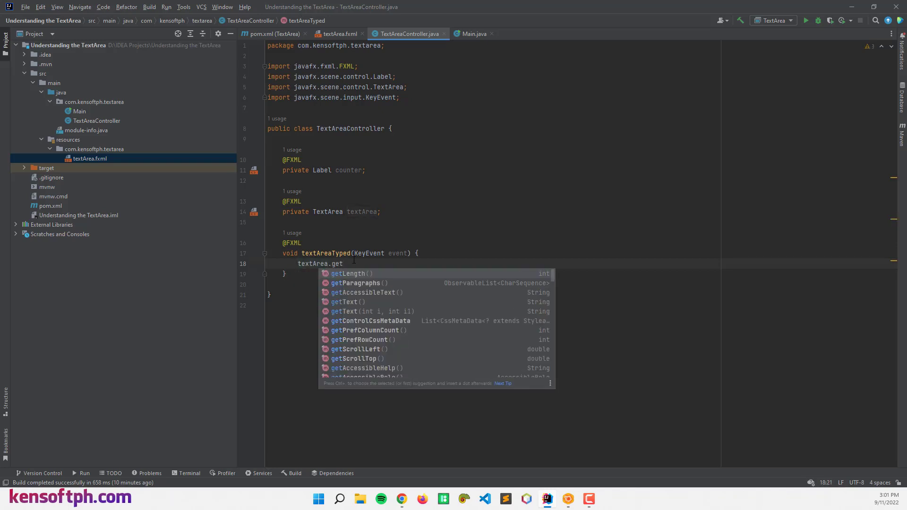
text(par)
key(Tab)
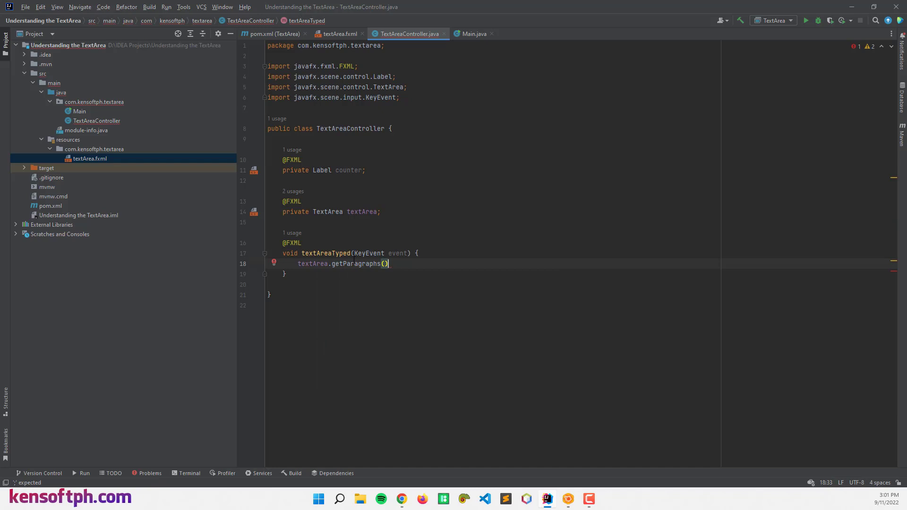
text(;)
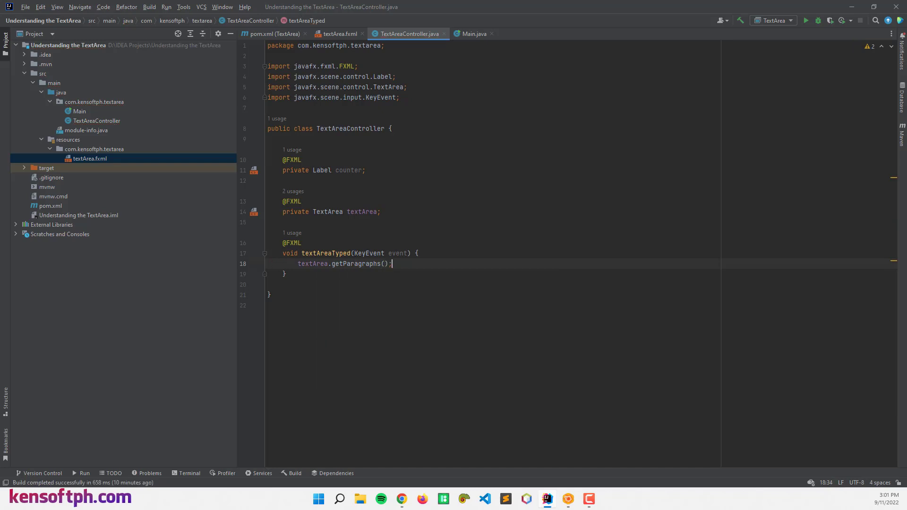
click(311, 264)
key(Home)
text(Obse)
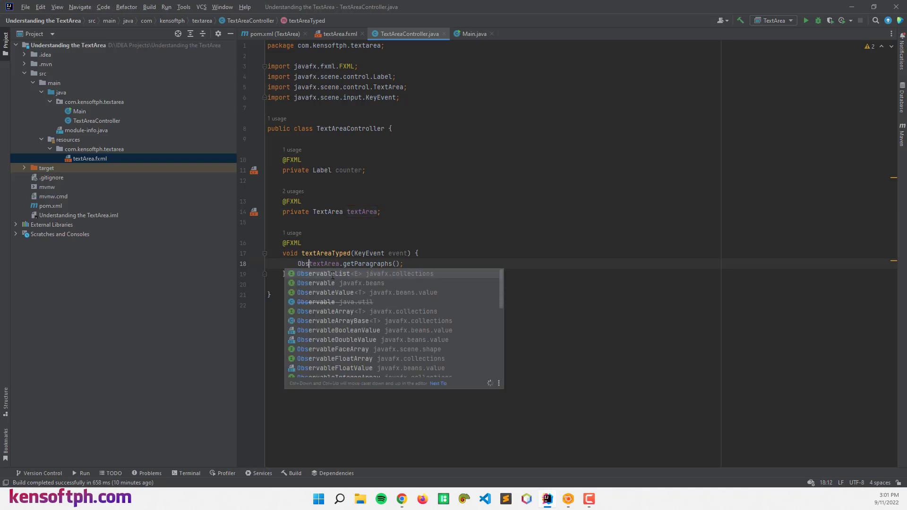
text(rvab)
key(Return)
text(<>)
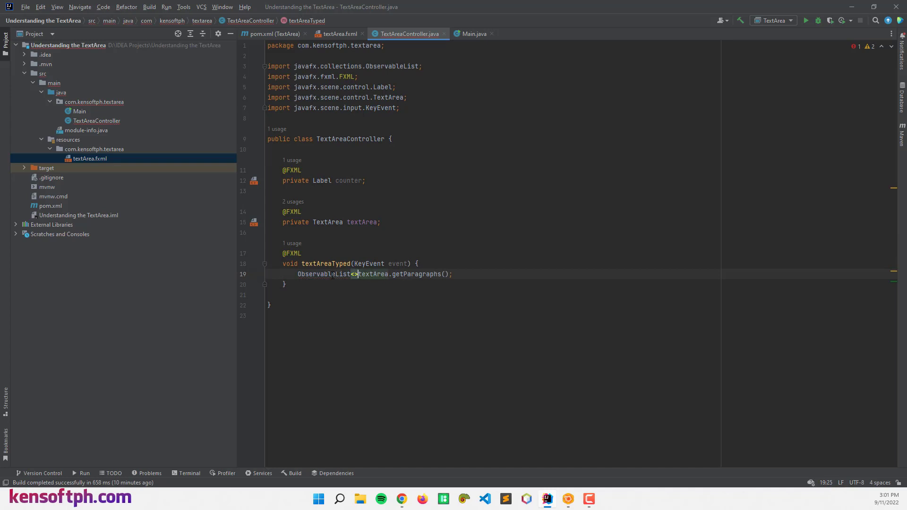
key(Left)
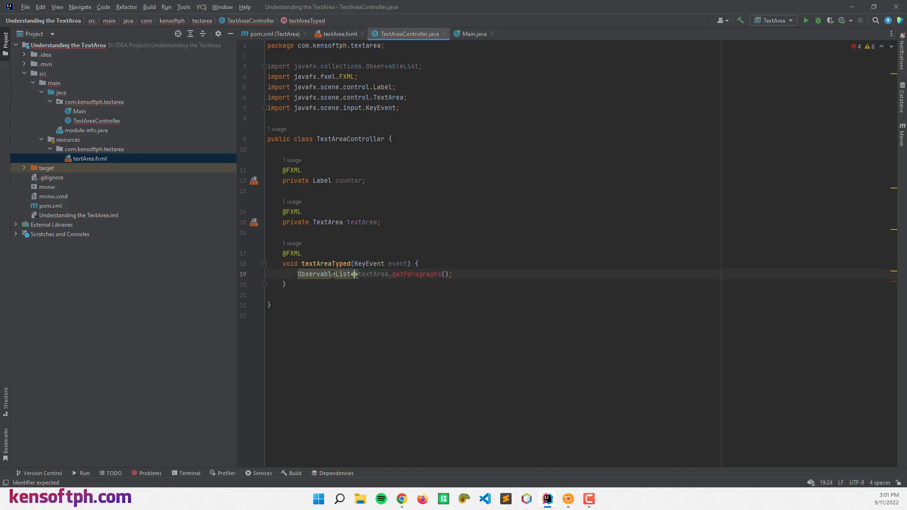
text(Char)
key(Down)
key(Return)
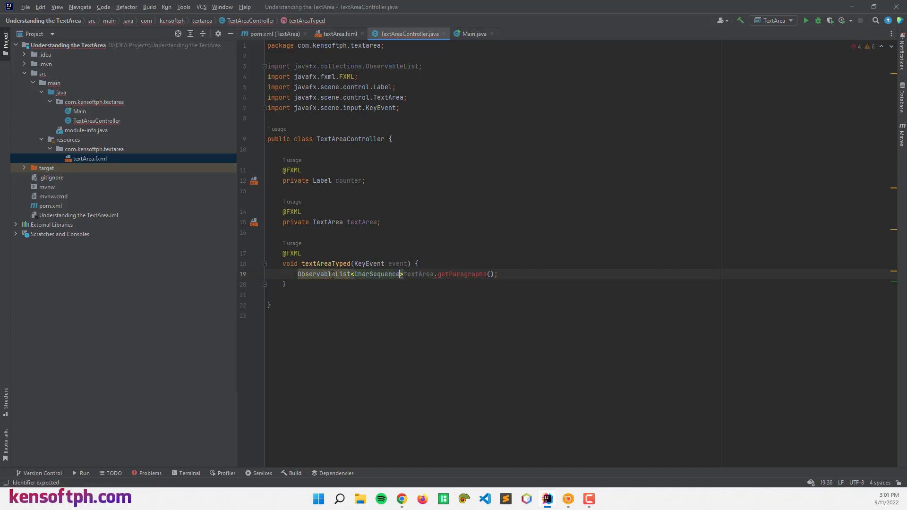
key(End)
text(list )
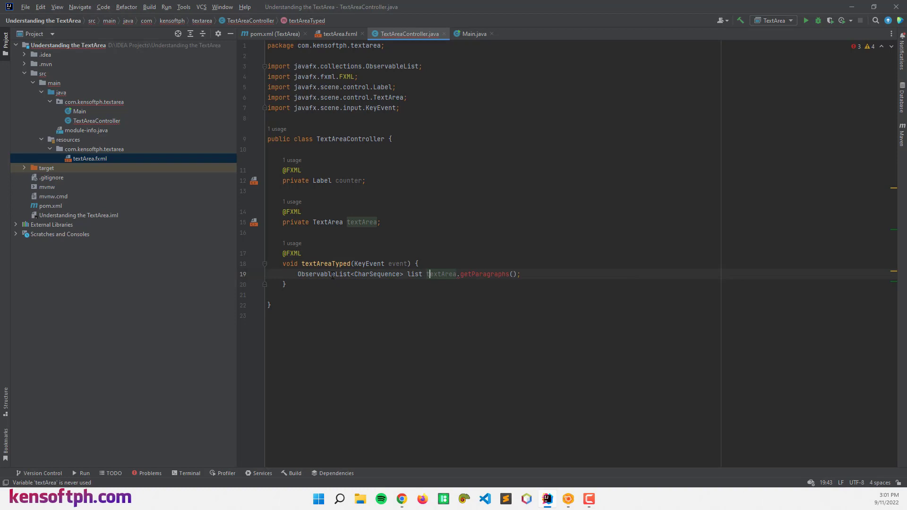
text(=)
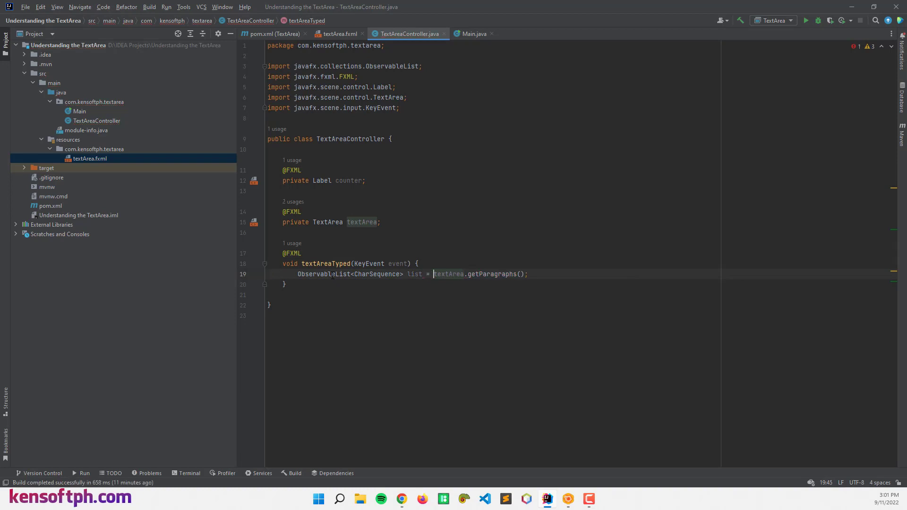
Store list.size() in par and set counter's text to "Paragraph: " + par
key(End)
key(Return)
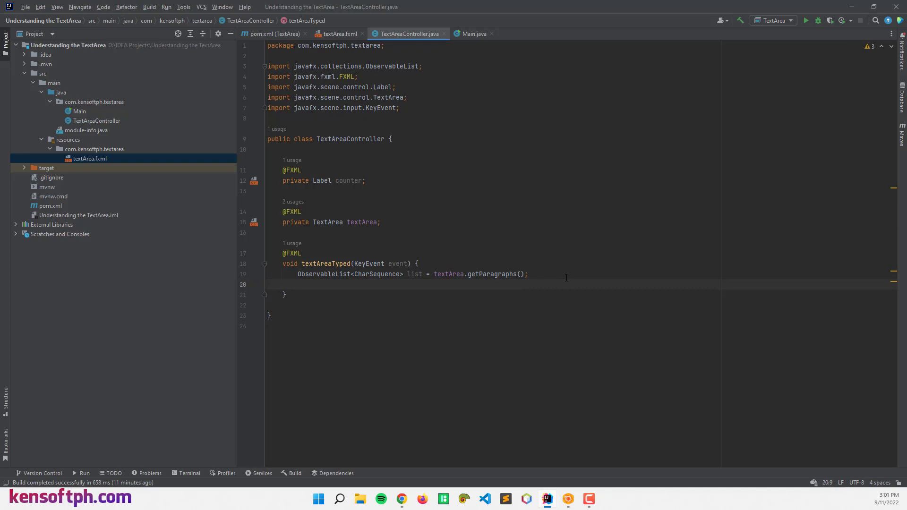
text(int )
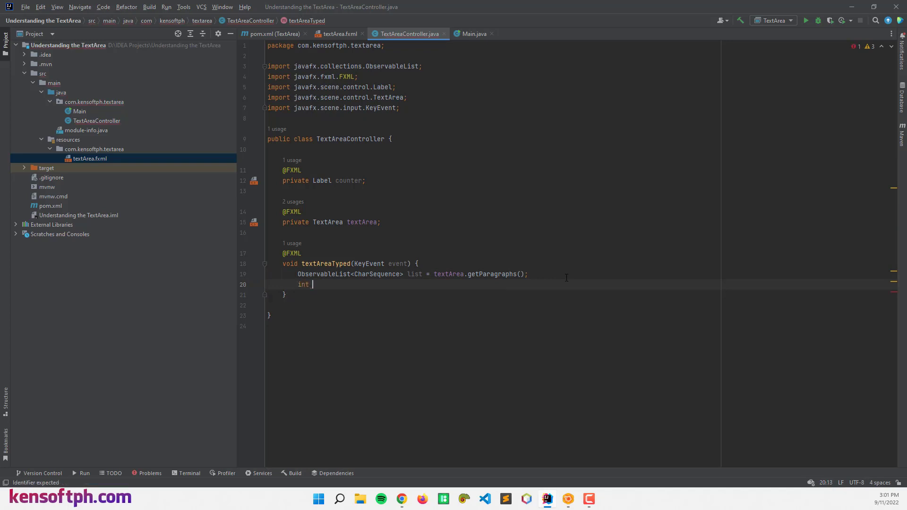
text(par)
text( = )
text(list.siz)
key(Return)
text(;)
key(Return)
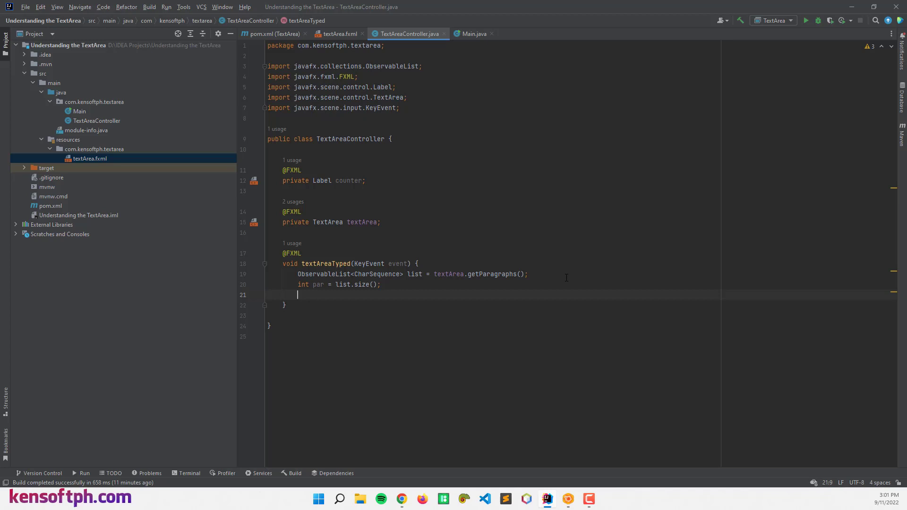
text(cou)
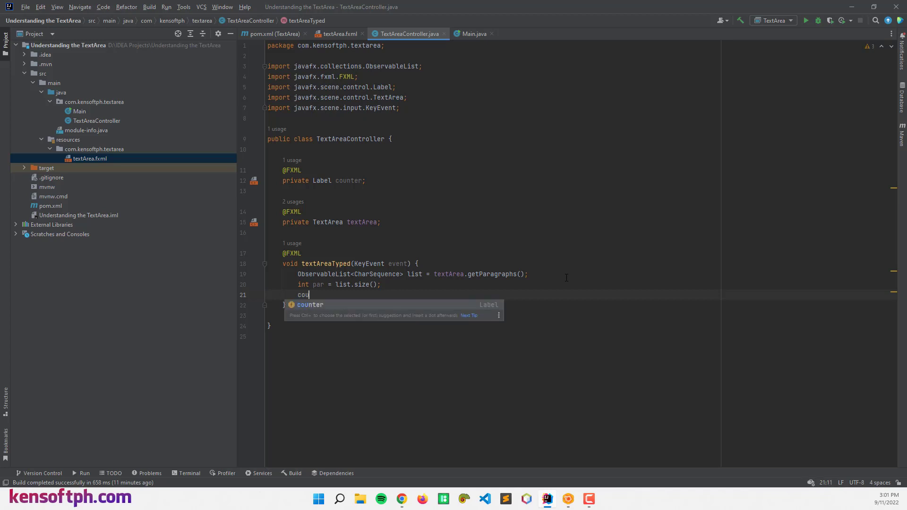
key(Return)
text(.)
key(Return)
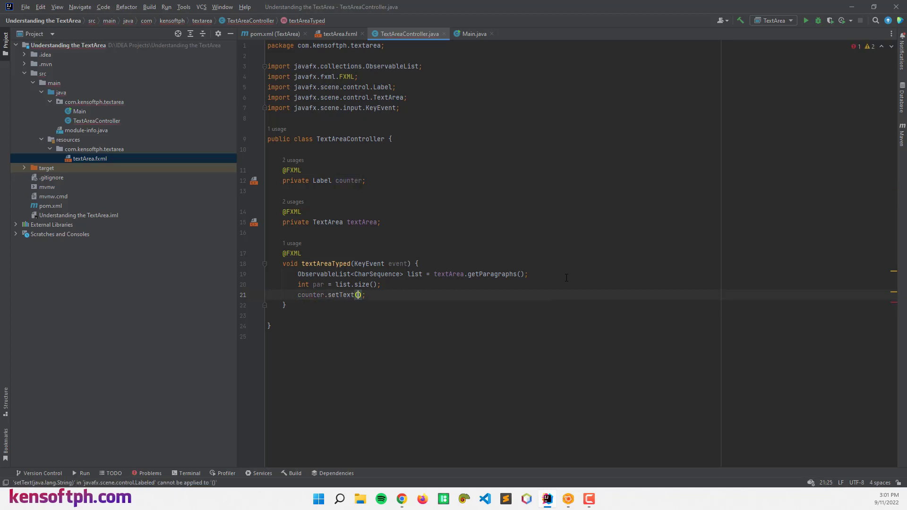
text("Paragra)
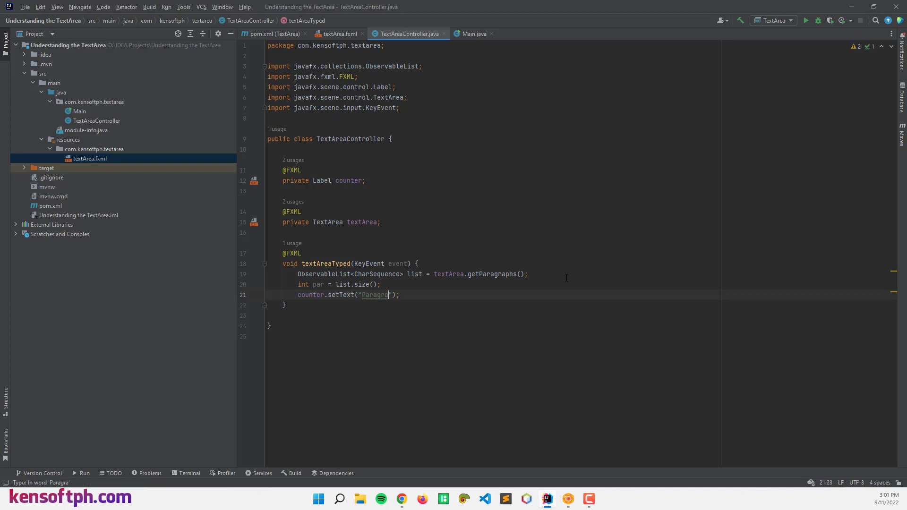
text(ph : "+ )
text(par)
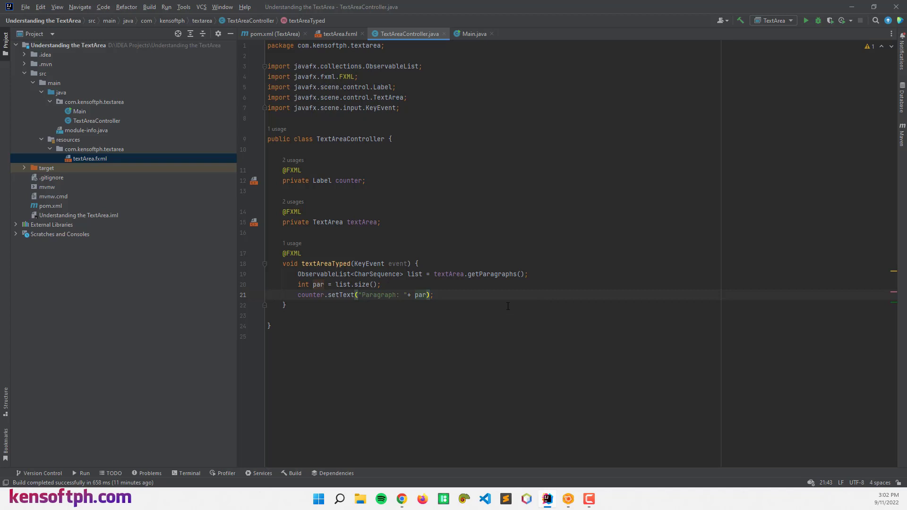
Run the app with Shift+F10 and type six lines, reaching "Paragraph: 6"
key(End)
key(shift+F10)
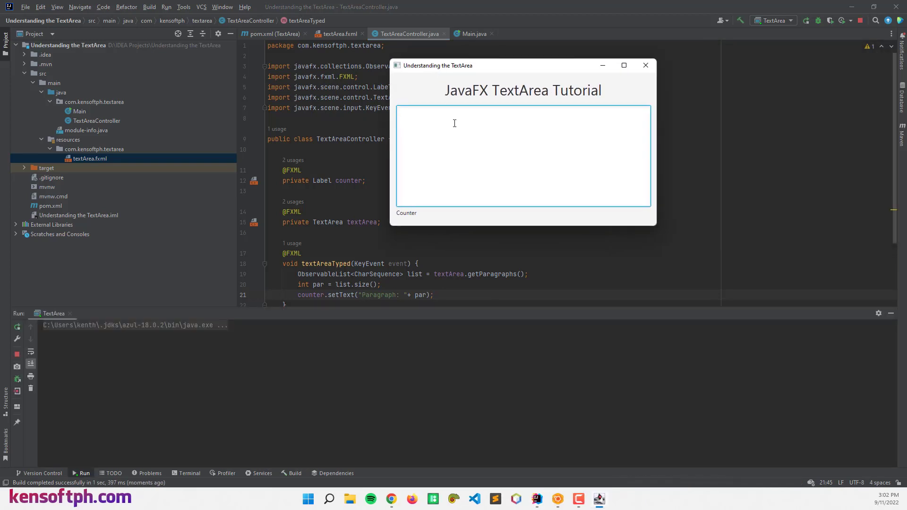
text(a)
text(asdfasdfa)
key(Return)
text(sfadfasd)
text(f)
key(Return)
text(asdf)
key(Return)
text(fasdfasd fasd)
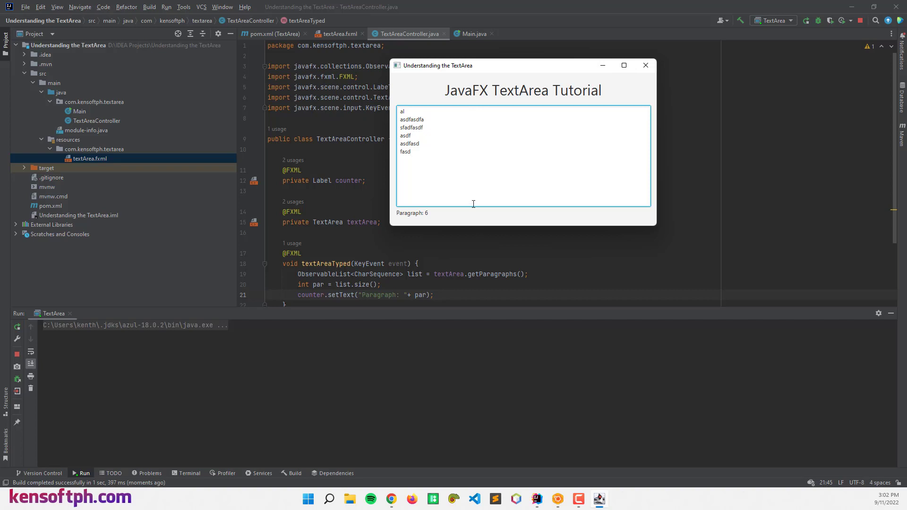
Close the app and add a words array from textArea.getText().split("\\s+")
click(645, 65)
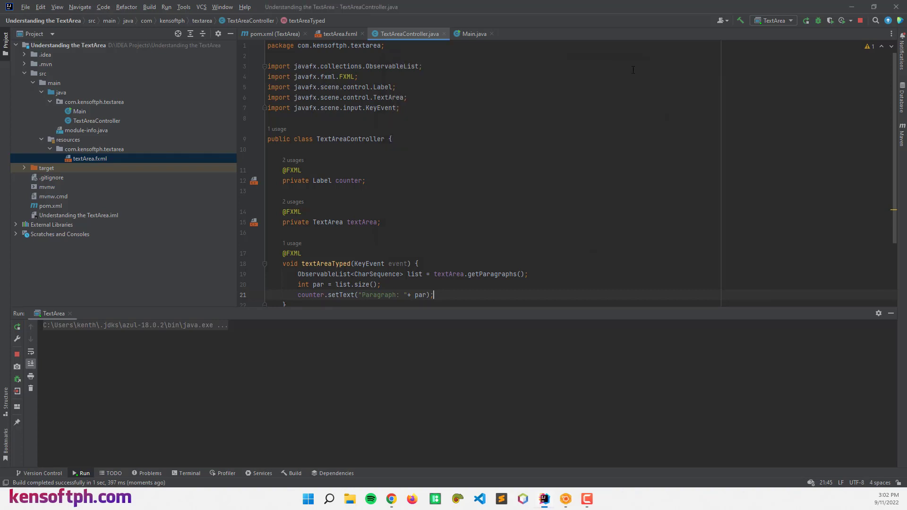
scroll(454, 177, down, 3)
click(382, 197)
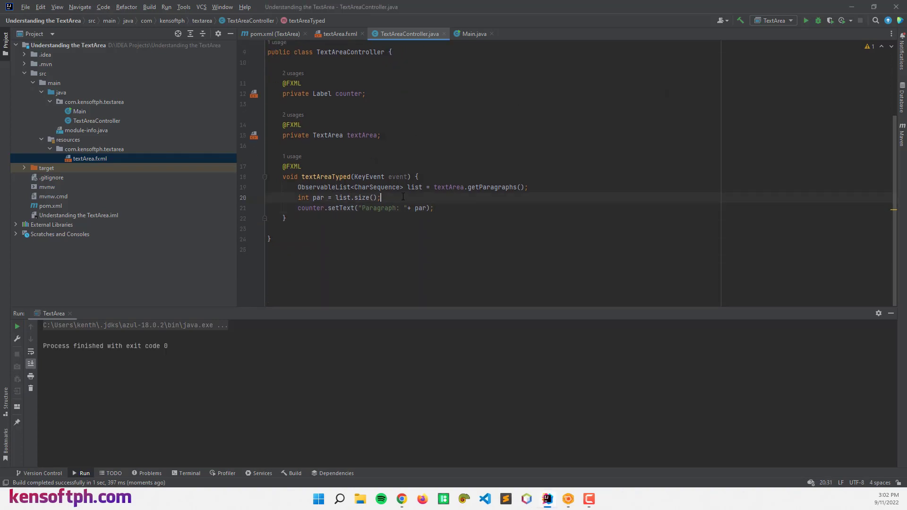
key(Return)
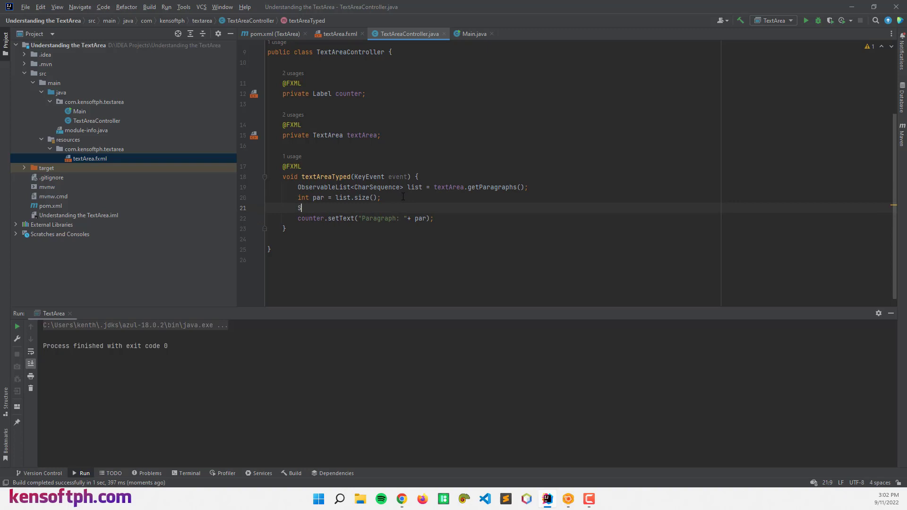
text(String[])
text( words =)
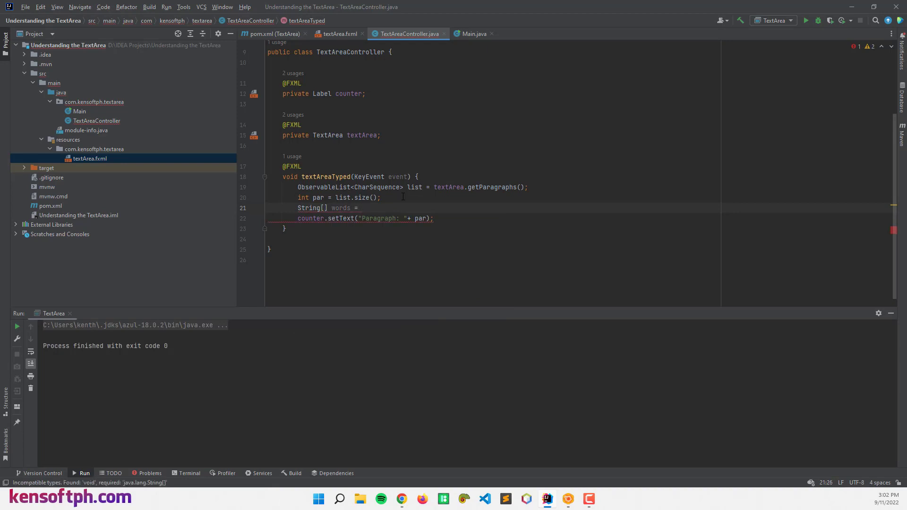
text(tex)
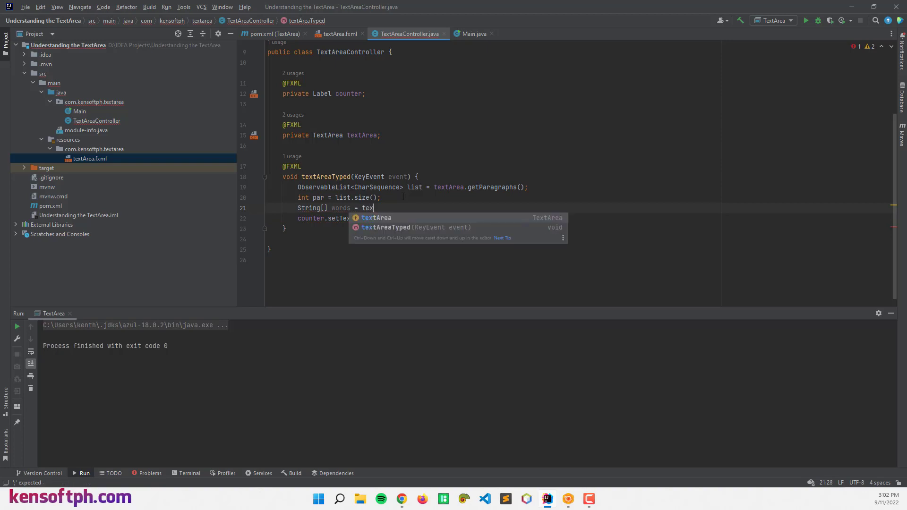
text(tA)
key(Return)
text(.ge)
key(Return)
text(.)
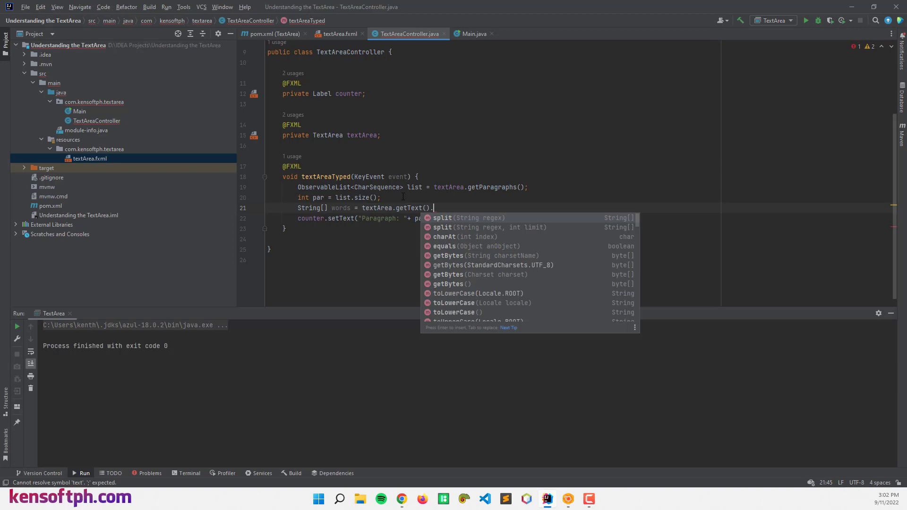
key(Return)
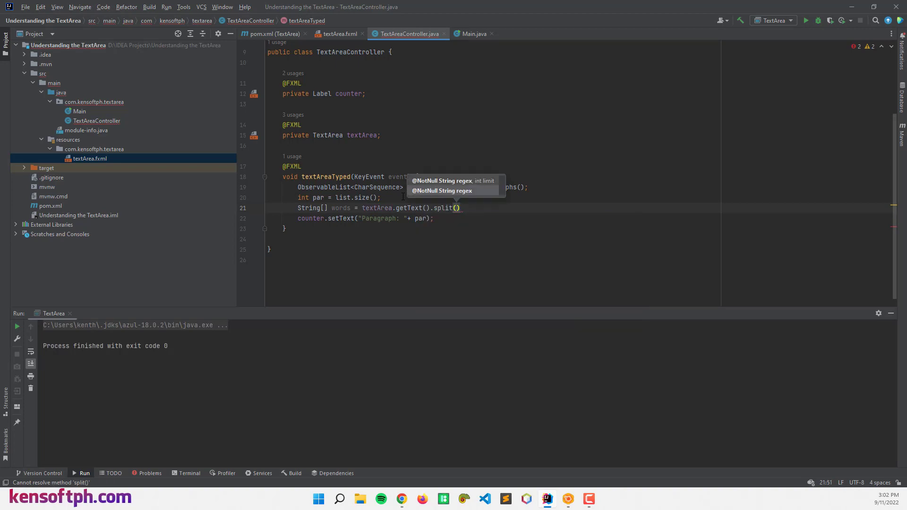
text(")
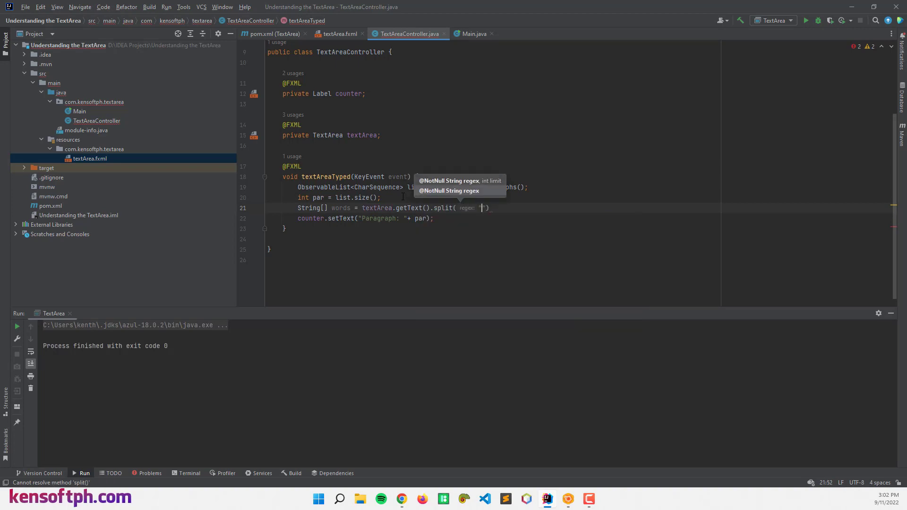
text(\\)
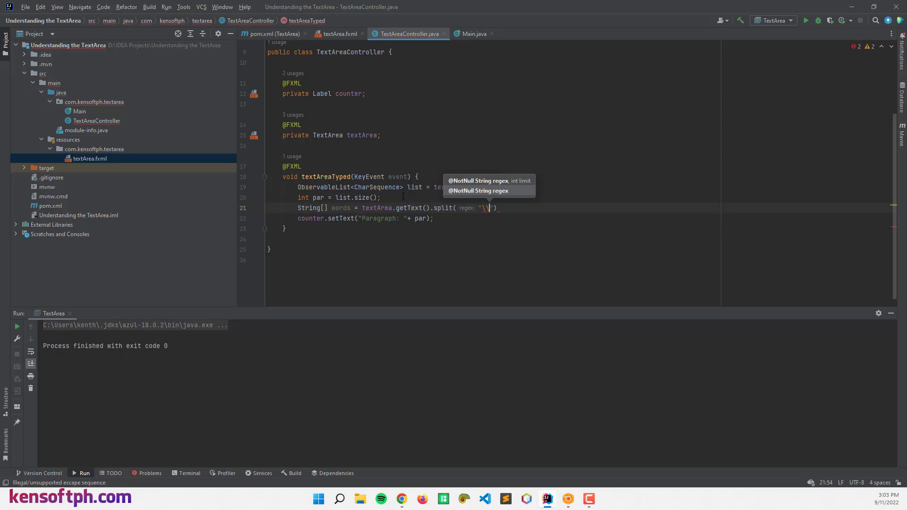
text(s)
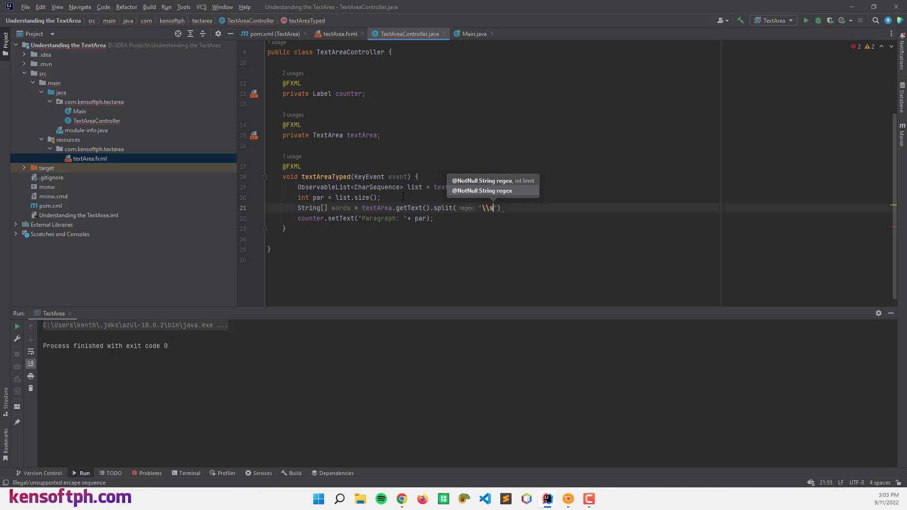
text(+)
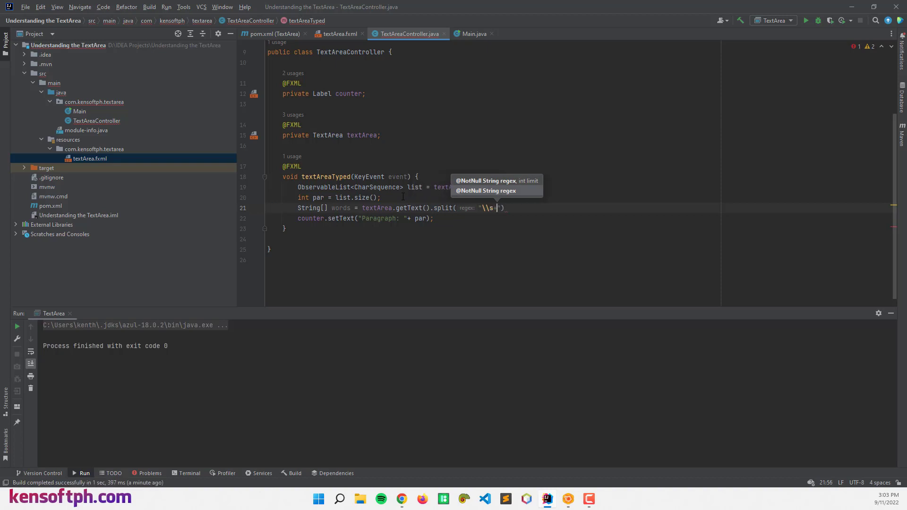
key(End)
text(;)
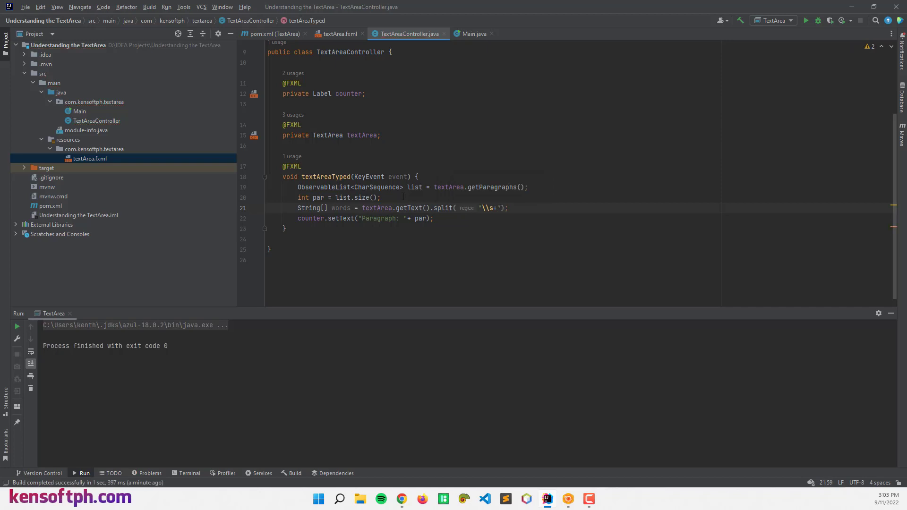
Append " | Words: " + words.length to the counter text
click(429, 218)
text(+")
text( | Words)
text(: "+)
key(Left)
key(Left)
text(words)
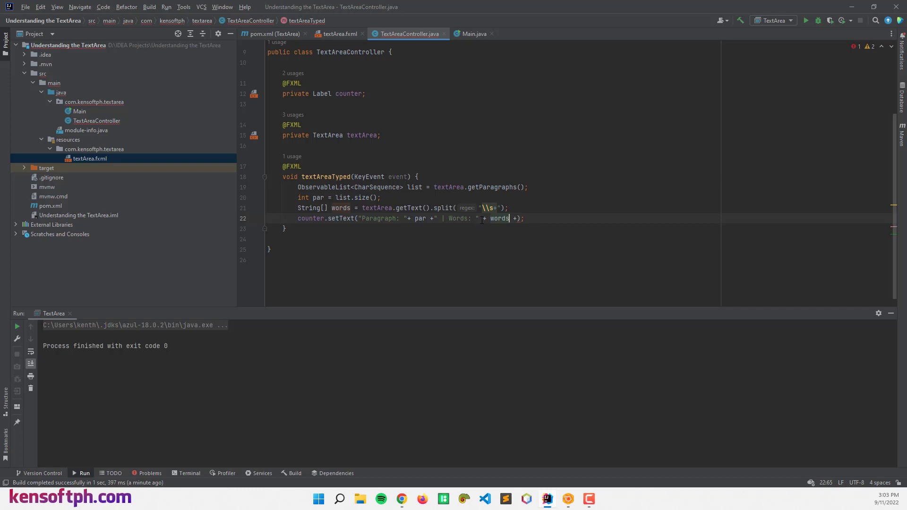
text(.)
key(Return)
Append " | Characters: " + textArea.getLength() to the counter text
key(End)
key(Left)
key(Left)
text(+ )
text(")
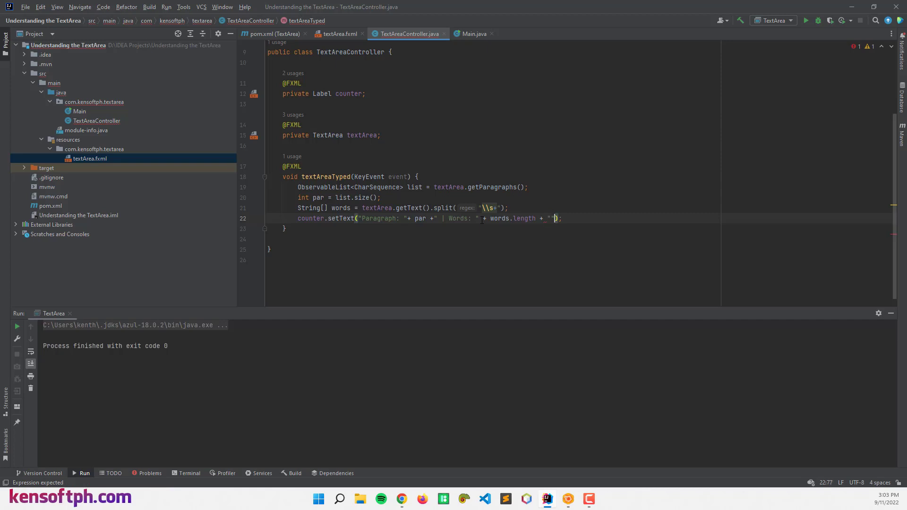
text( | )
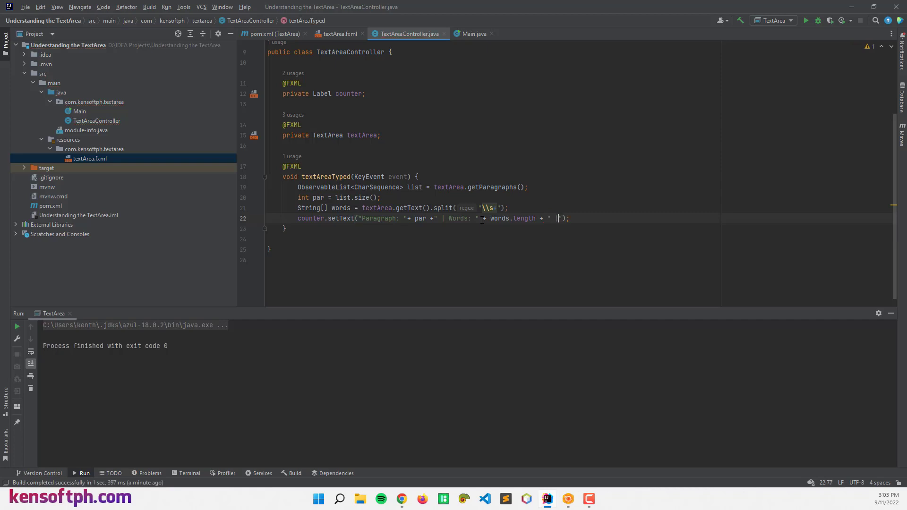
text(Character)
text(s: )
text("+)
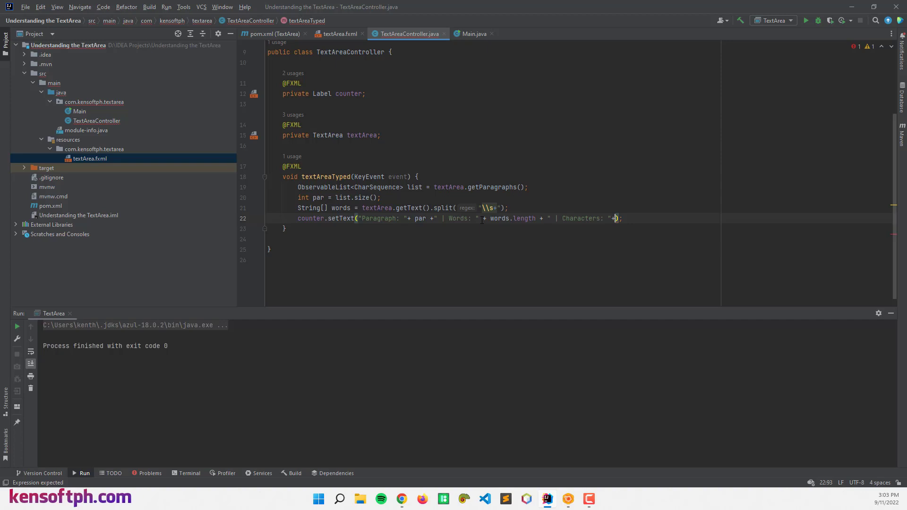
text(text)
key(Return)
text(.getI)
key(Return)
key(BackSpace)
key(BackSpace)
key(BackSpace)
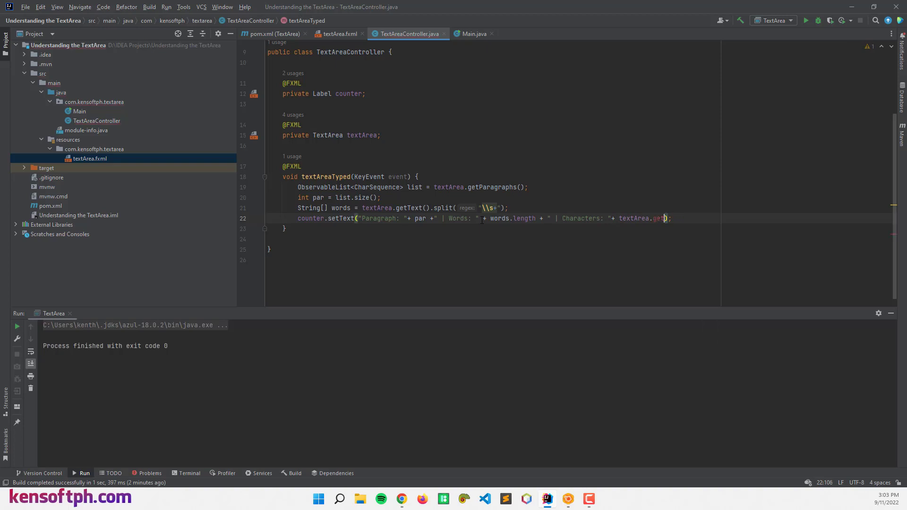
text(Len)
key(Return)
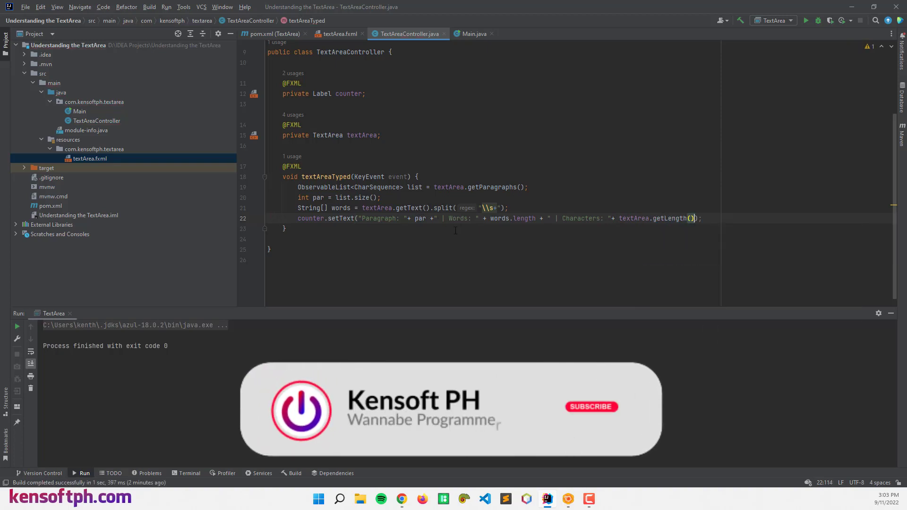
Run the app, type three lines to get 3 paragraphs, 5 words, 34 characters, then close it
click(537, 206)
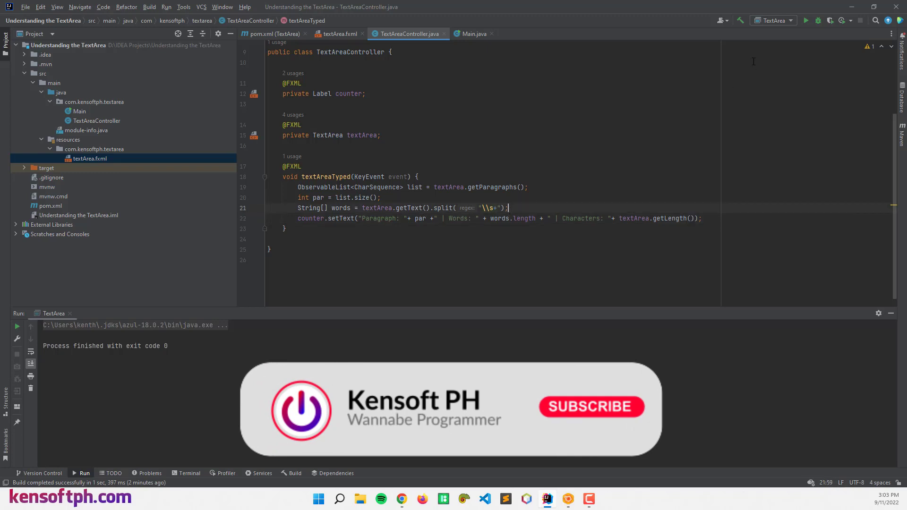
click(805, 20)
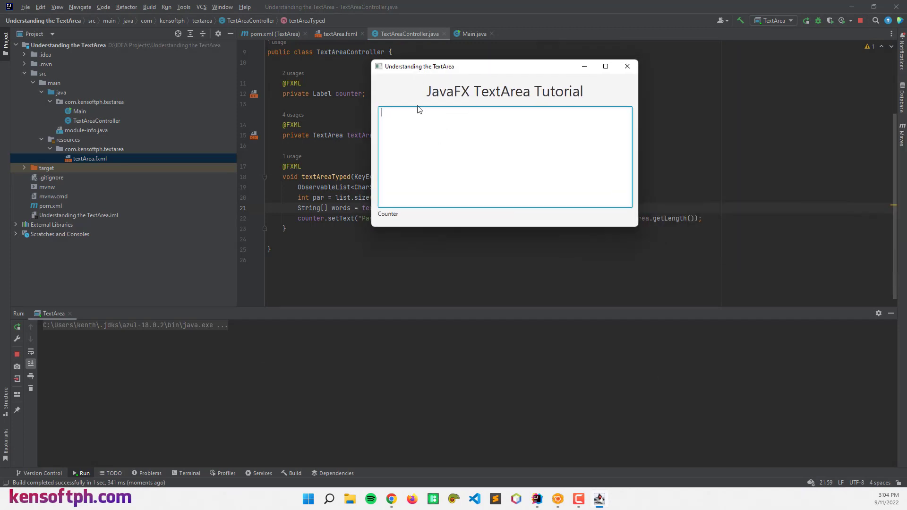
text(javs)
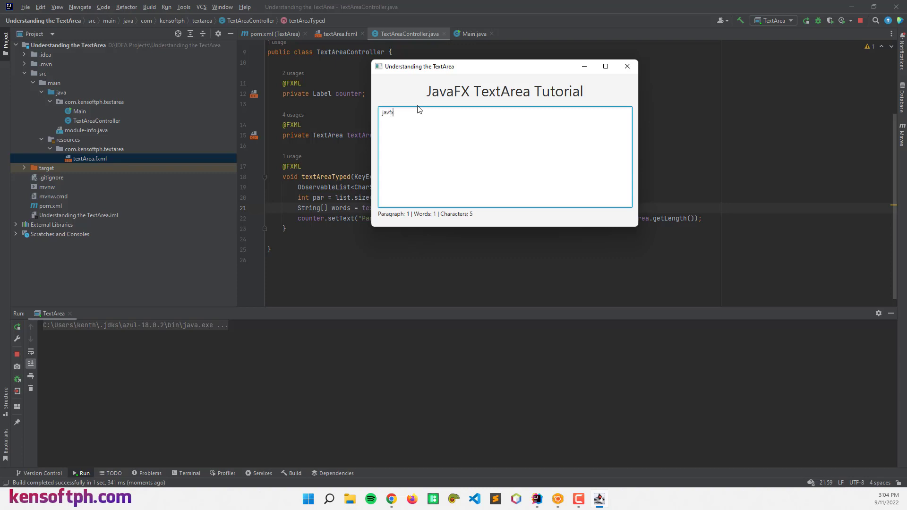
key(BackSpace)
text(afx tutoir)
key(BackSpace)
key(BackSpace)
text(ri)
text(a)
text(text)
text(Area)
text(text area)
drag(518, 67, 641, 42)
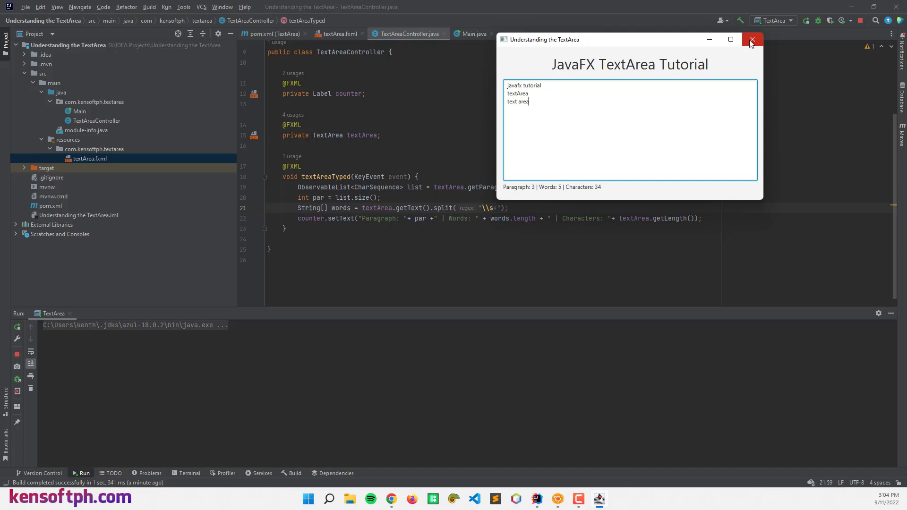
click(750, 42)
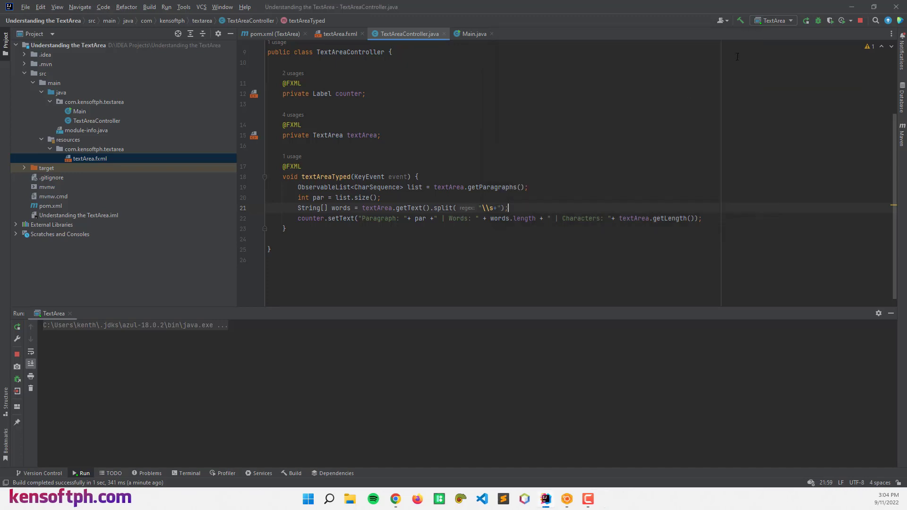
Make TextAreaController implement Initializable and generate the initialize() method
click(290, 231)
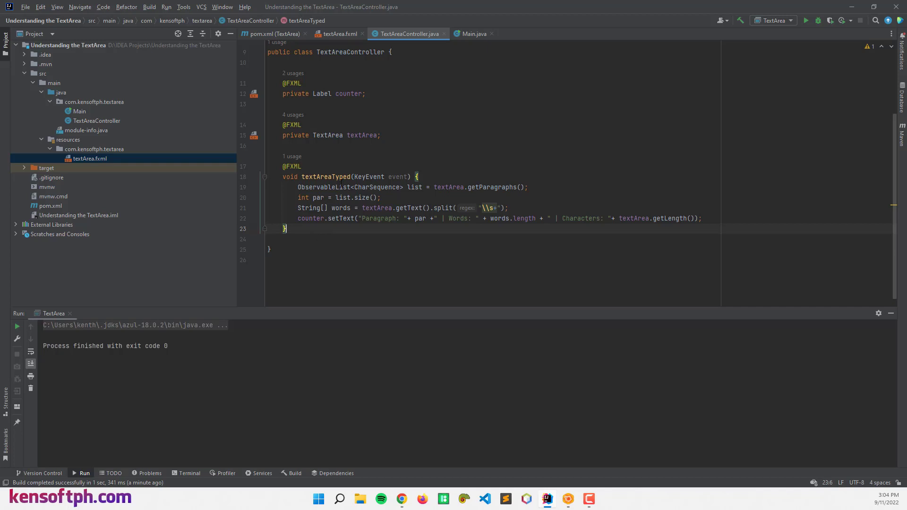
scroll(342, 183, up, 3)
scroll(341, 183, up, 3)
click(391, 139)
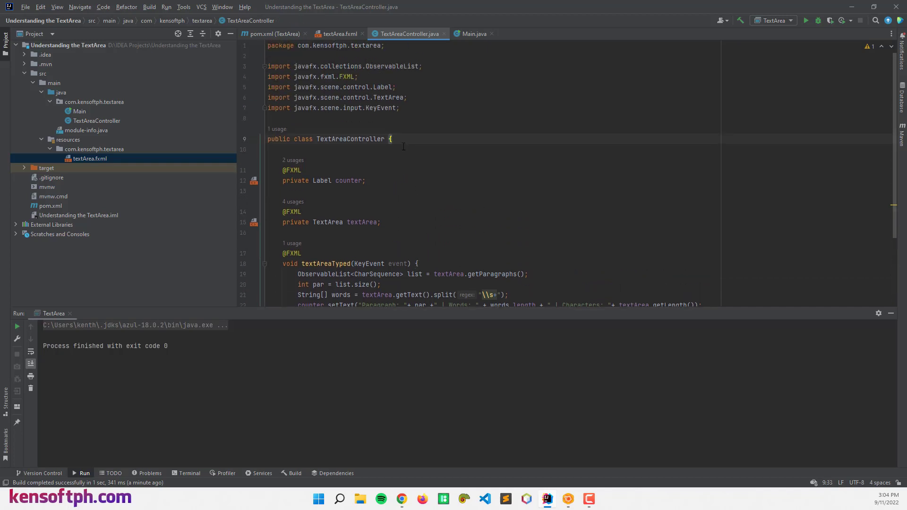
text(impl)
key(Tab)
text(Ini)
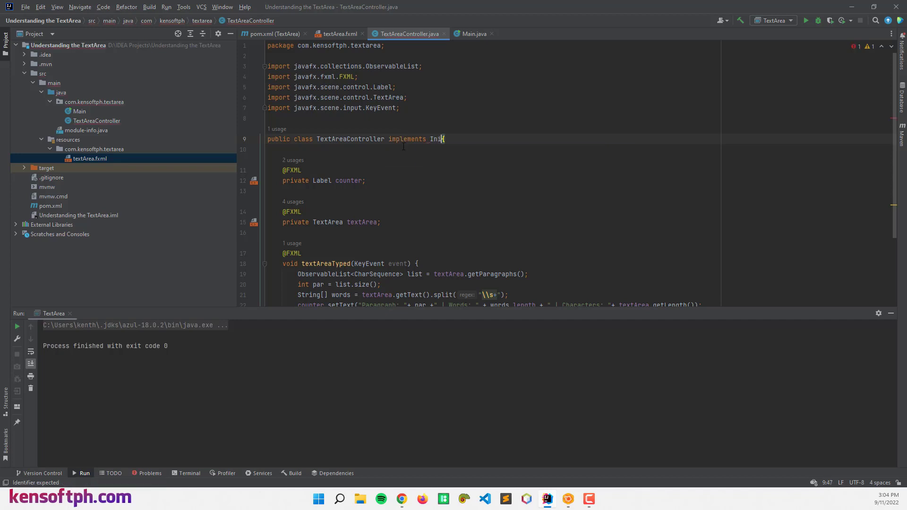
key(Tab)
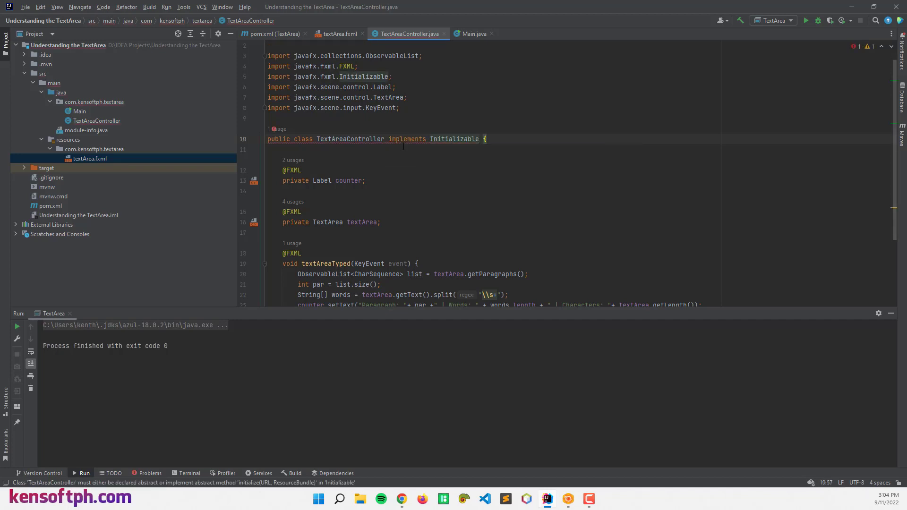
key(alt+Return)
key(Return)
key(Return)
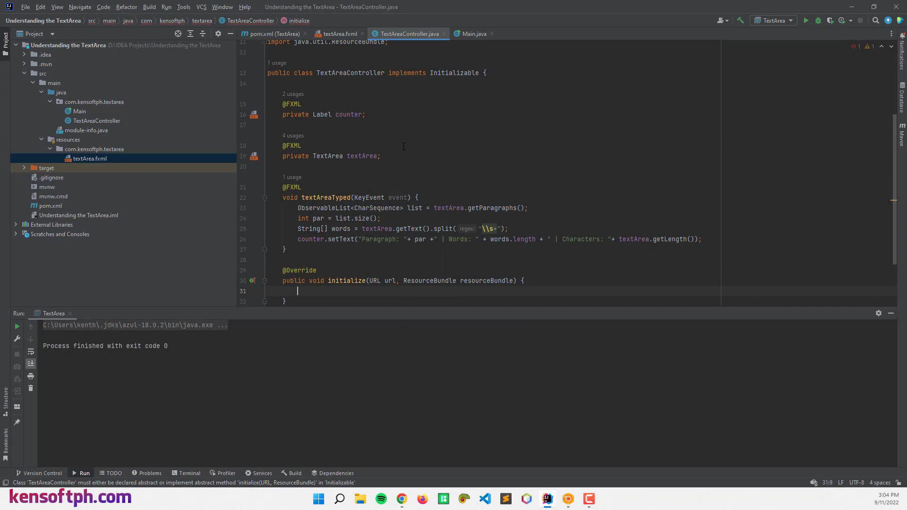
scroll(403, 147, down, 3)
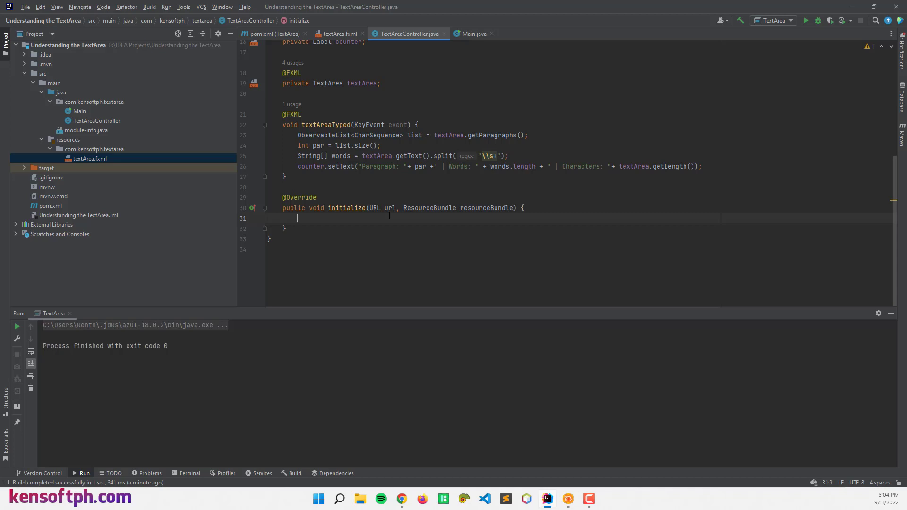
text(text)
Write textArea.setText("Kensoftph.com") inside initialize()
key(Tab)
text(.set)
key(Escape)
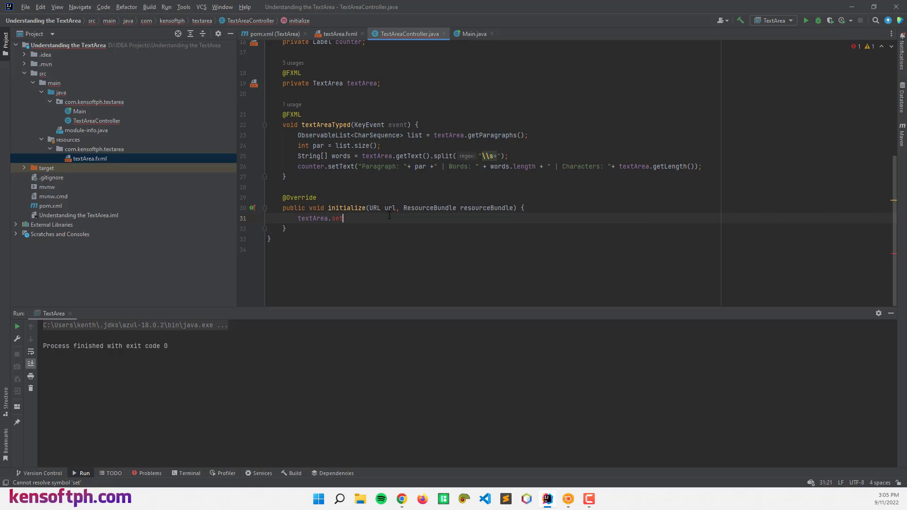
text(Text)
key(Tab)
text(";)
text(Kensoftph.com");)
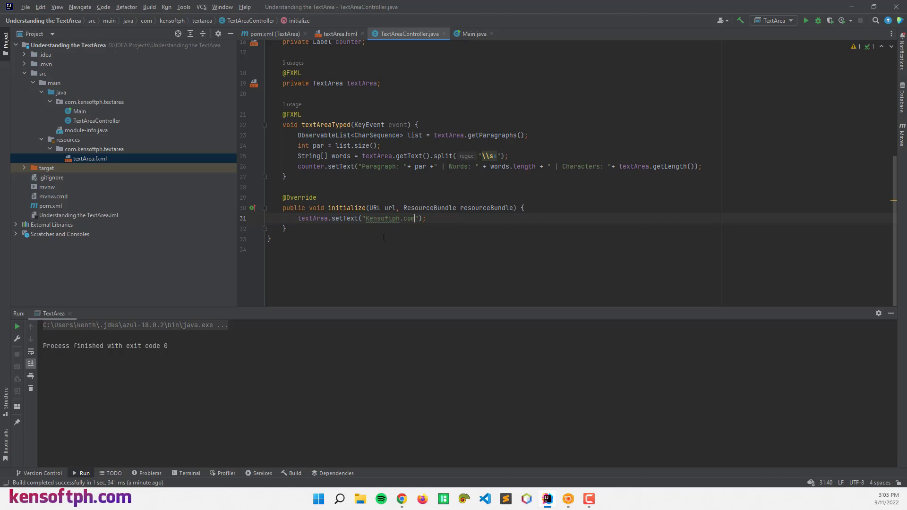
key(Down)
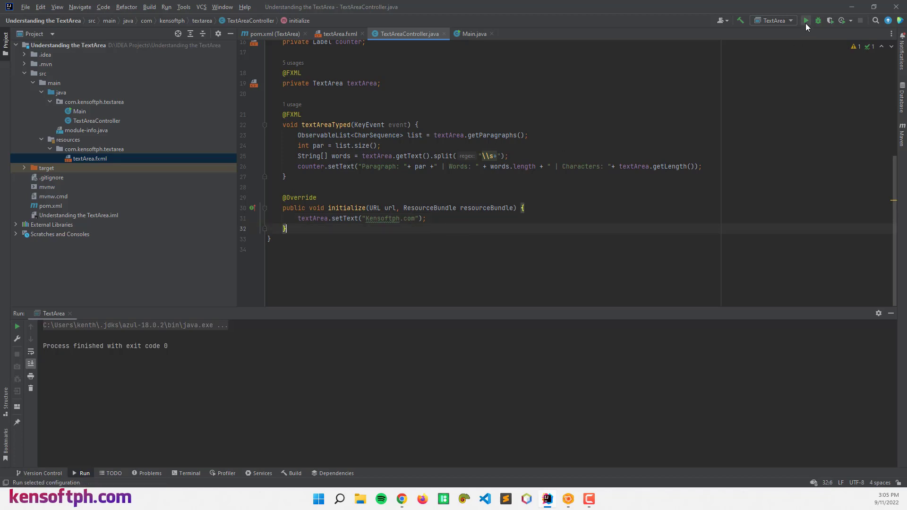
click(806, 21)
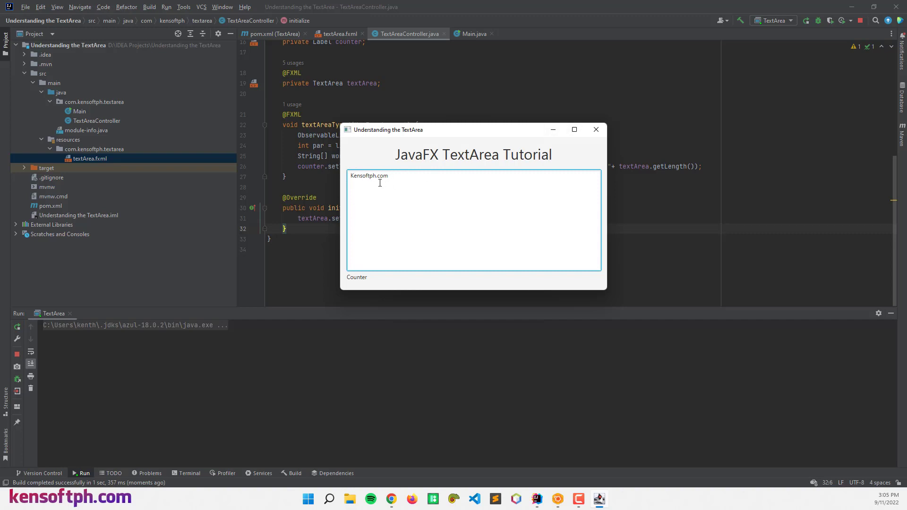
click(595, 129)
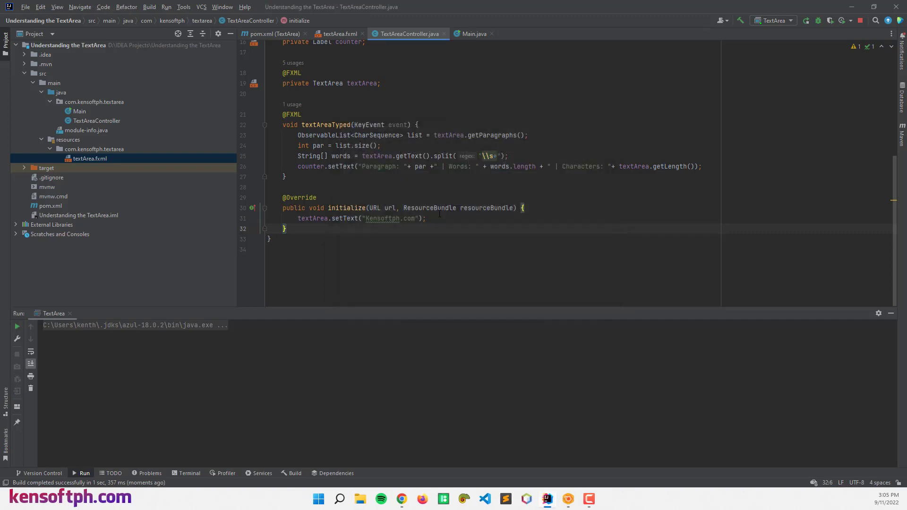
Add a textArea.getText() line in initialize and test-run the app once
key(Return)
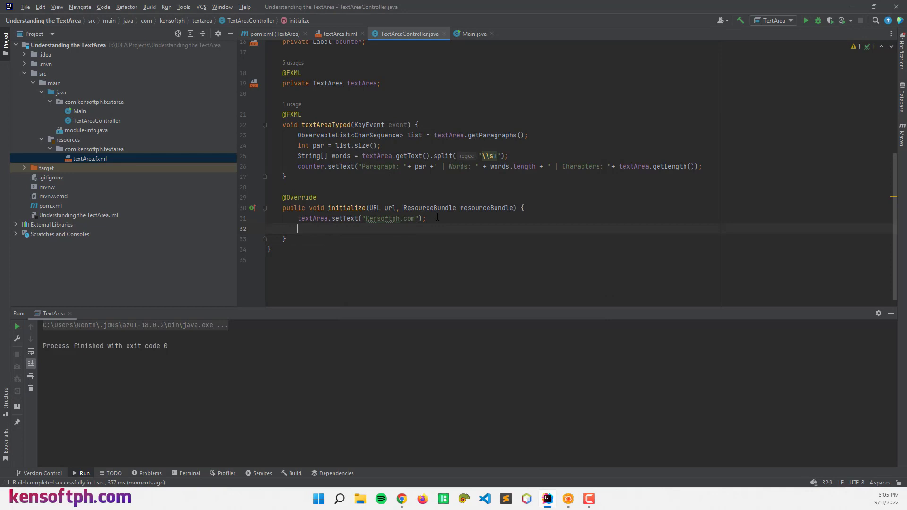
text(textArea.get)
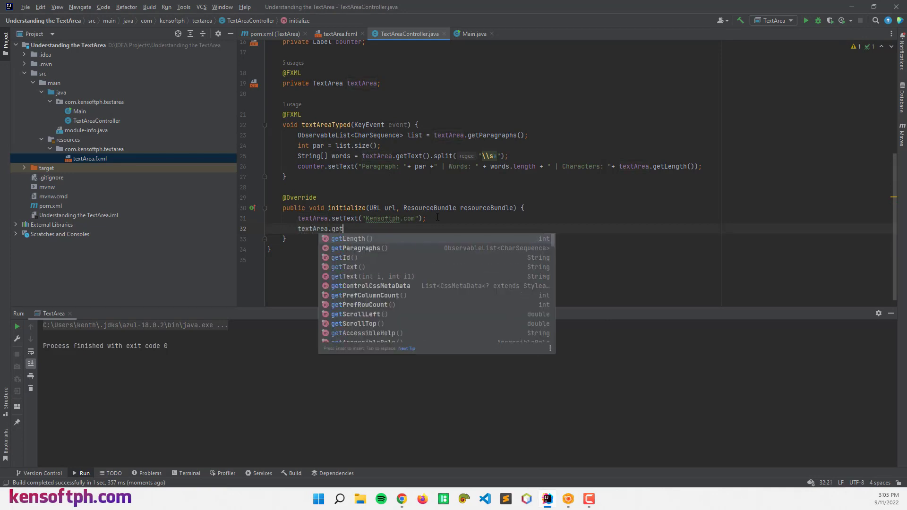
text(Tex)
key(Return)
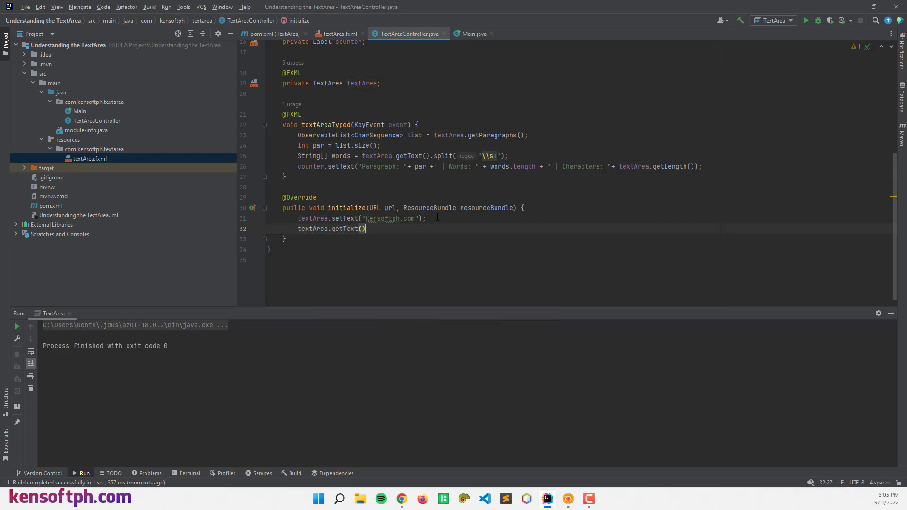
text(;)
click(805, 20)
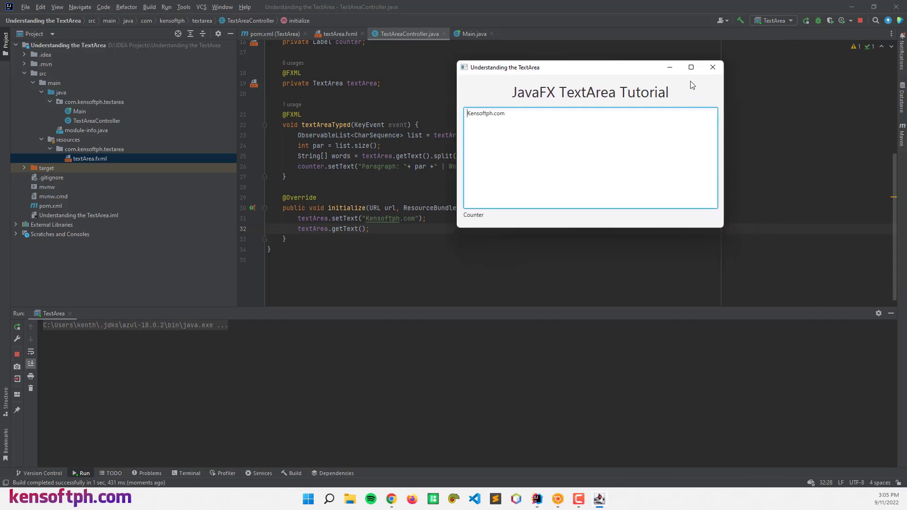
click(713, 68)
Wrap that line as System.out.println(textArea.getText()); using the sout template
click(298, 229)
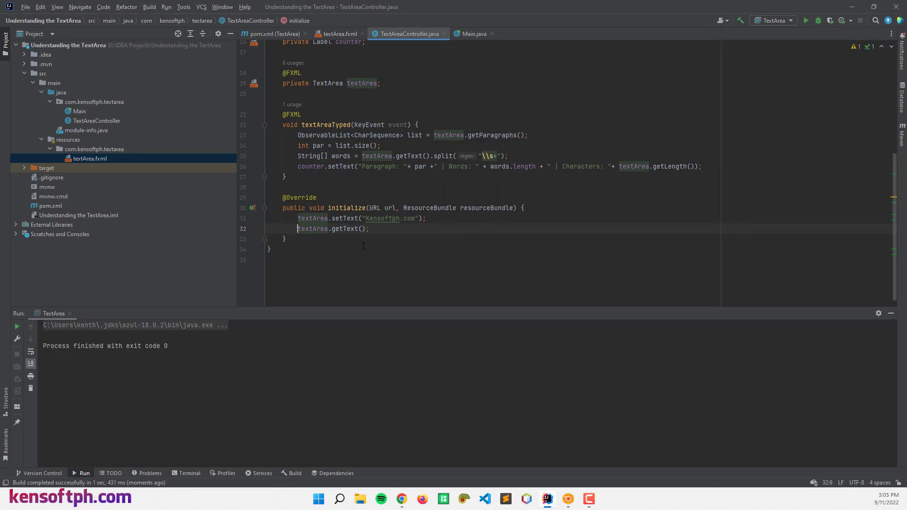
text(sout)
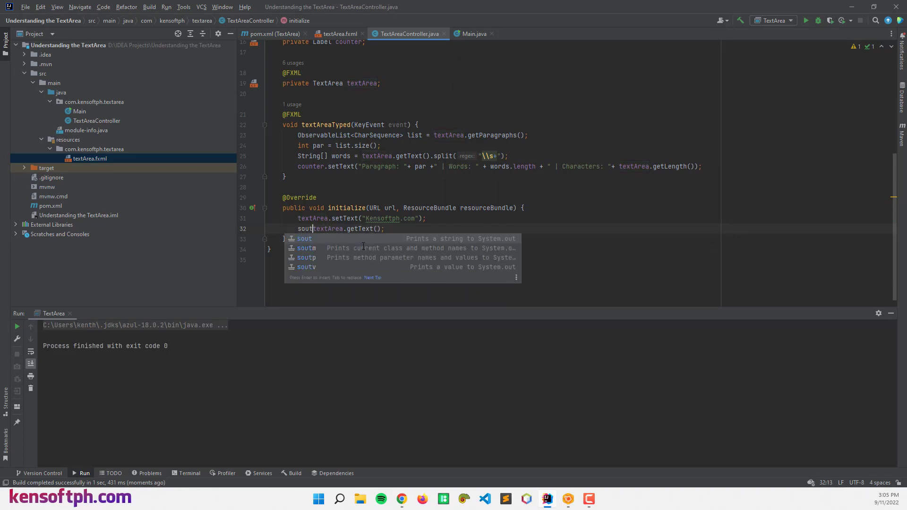
key(Tab)
key(Delete)
key(Delete)
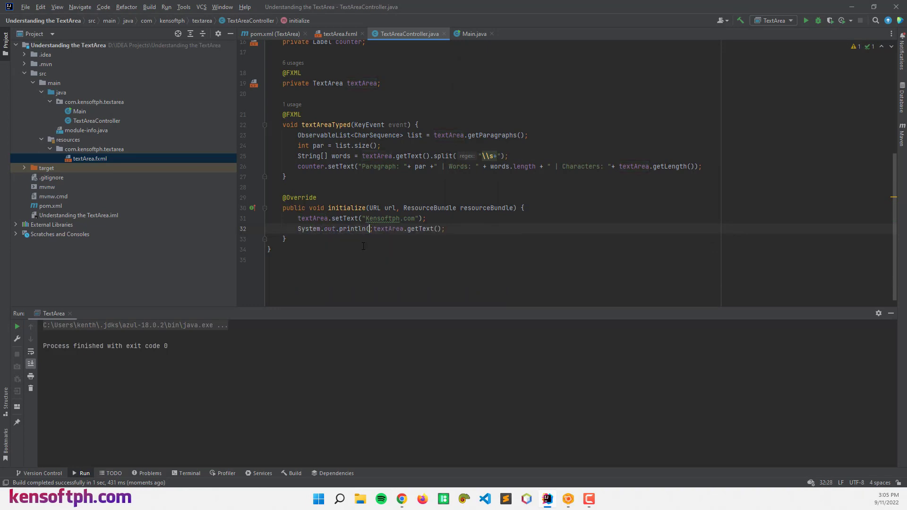
key(End)
key(Right)
text(;)
key(Left)
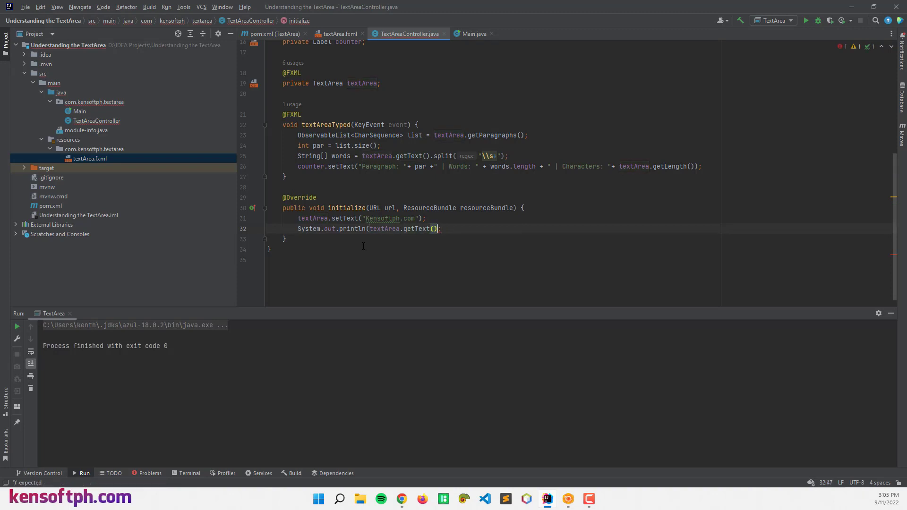
text())
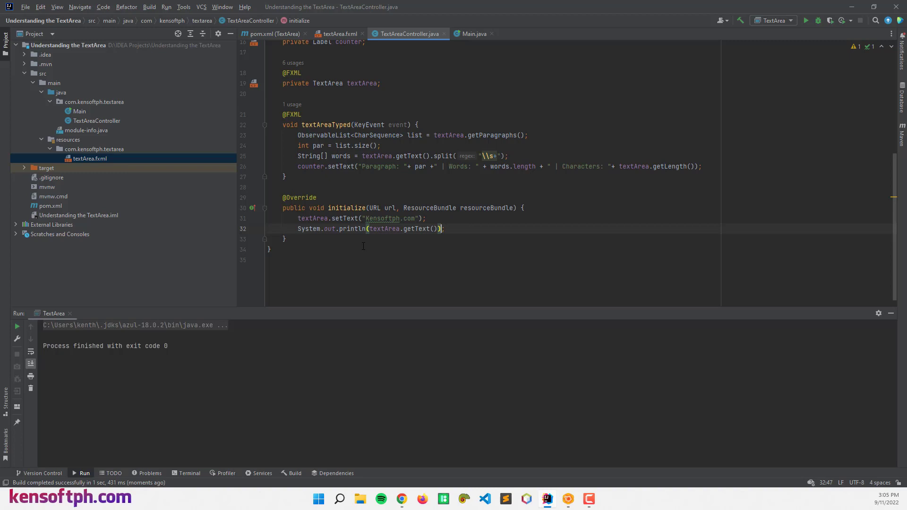
Relaunch the app and select the printed Kensoftph.com in the Run console
click(805, 21)
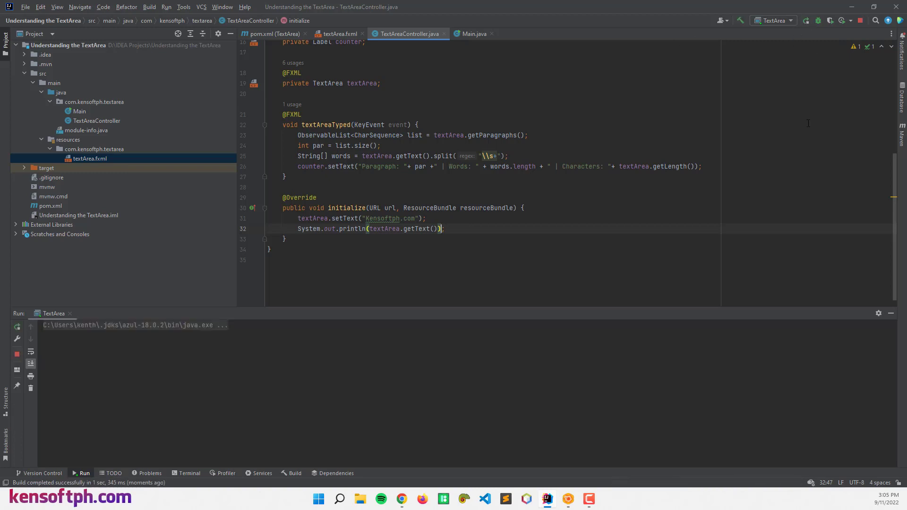
drag(722, 52, 319, 95)
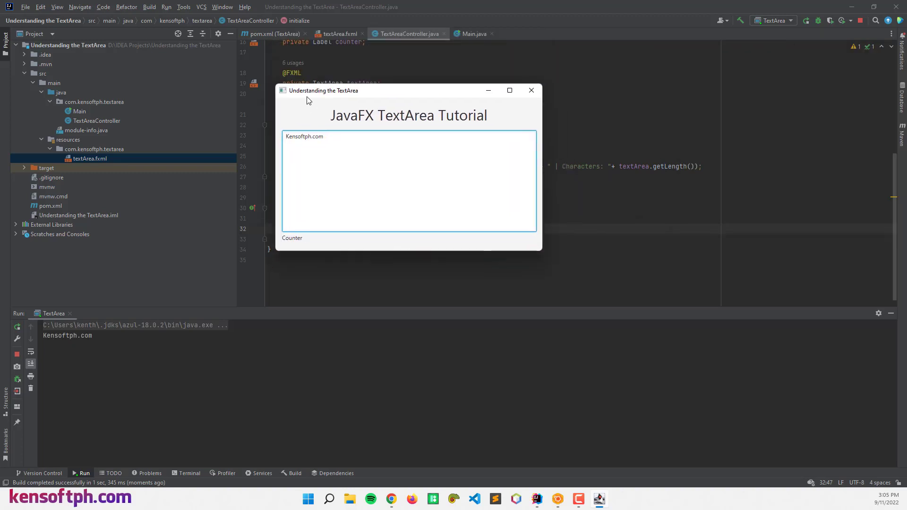
click(99, 334)
double_click(67, 335)
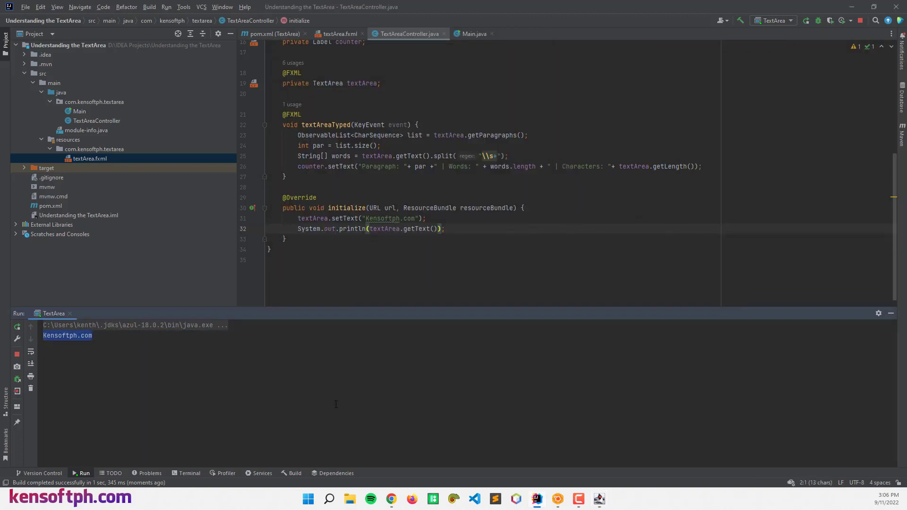
Compare Kensoftph.com in the app's text area with the matching console line
key(alt+Tab)
double_click(305, 140)
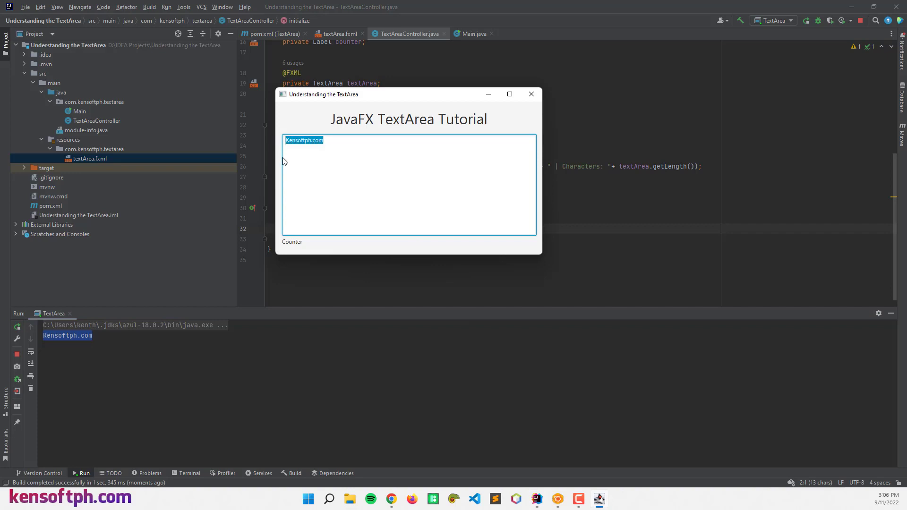
drag(324, 94, 535, 96)
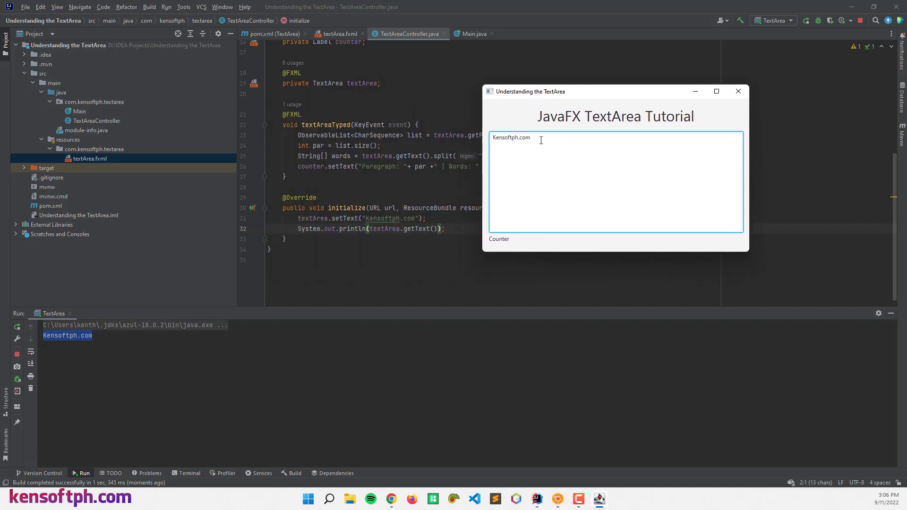
click(121, 335)
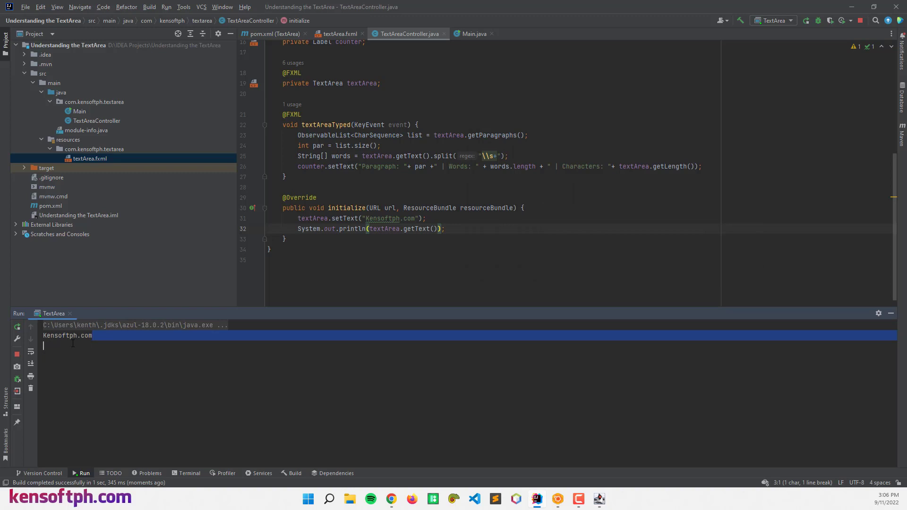
drag(92, 336, 46, 335)
click(496, 238)
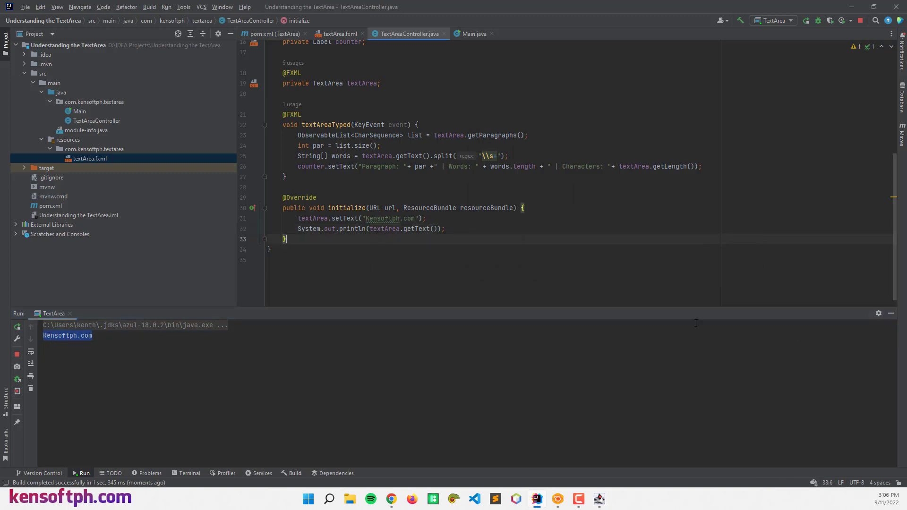
Hide the Run panel and add // before the textArea.setText and System.out.println lines
click(890, 313)
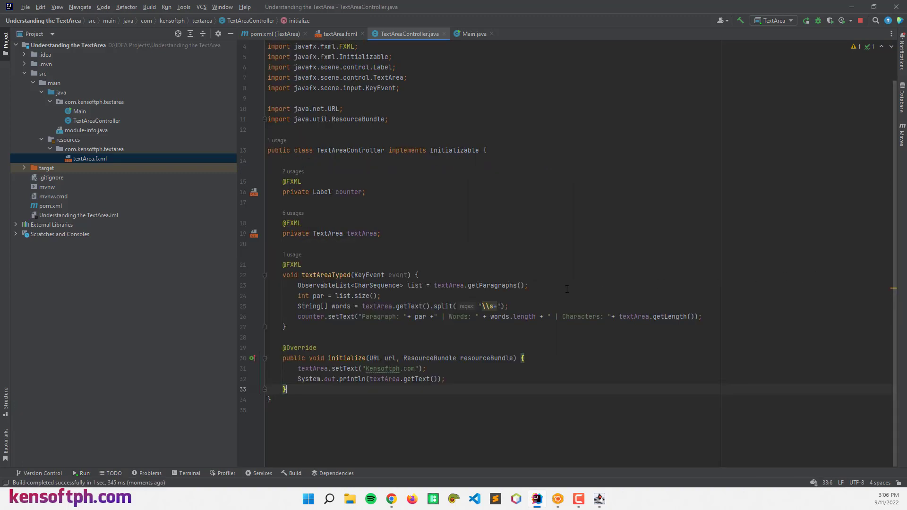
click(298, 369)
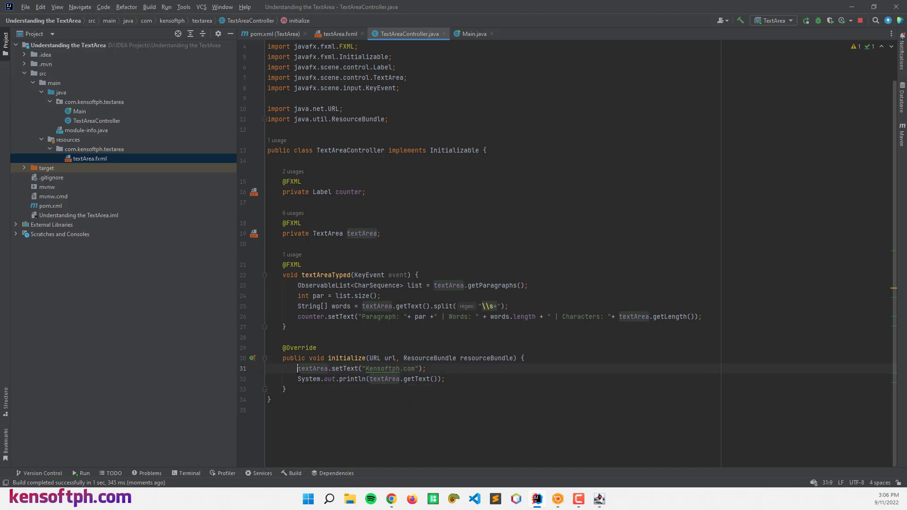
text(//)
double_click(307, 378)
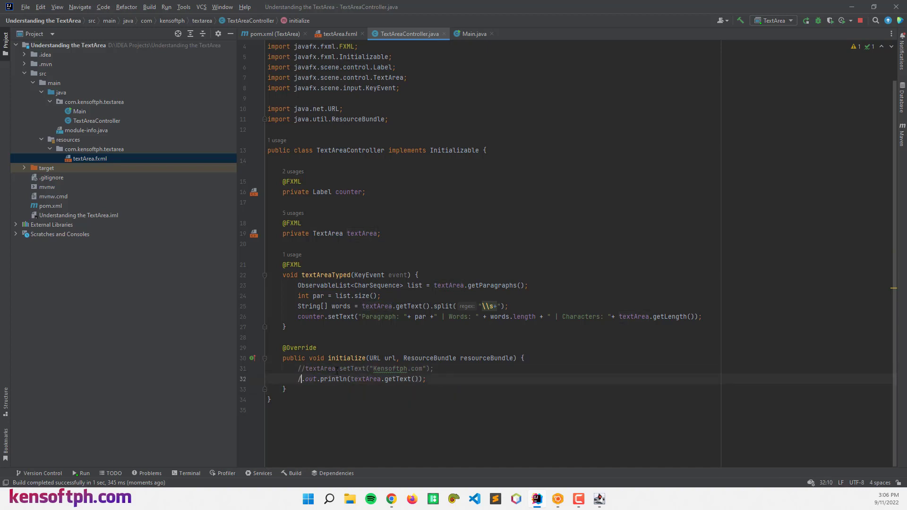
text(//)
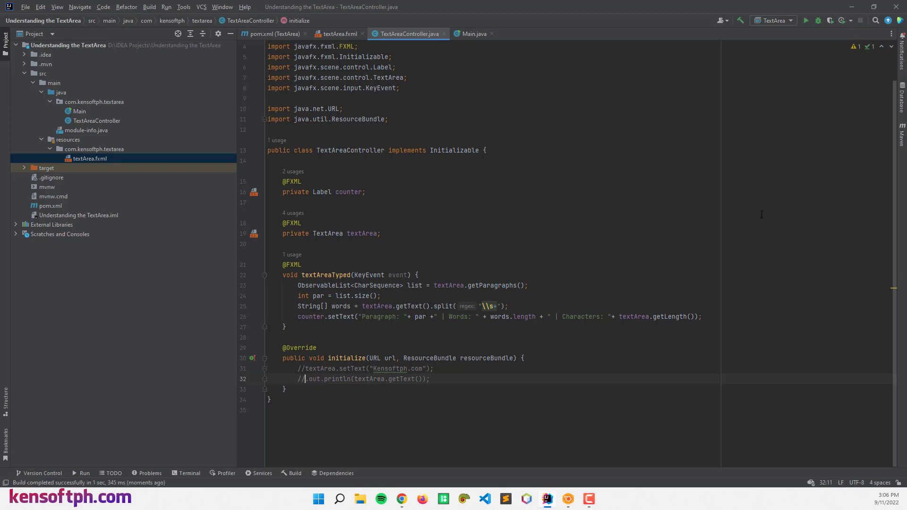
Rerun the app with the setText and println lines commented out
click(805, 20)
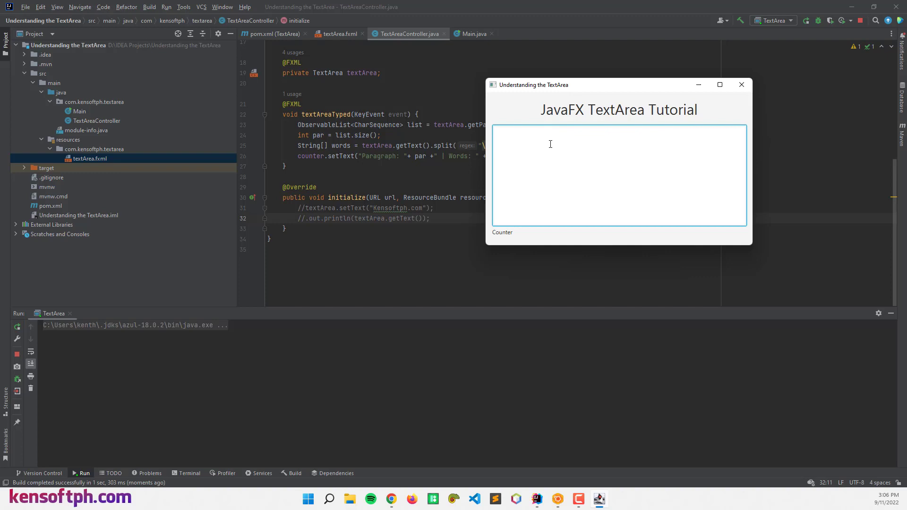
text(;lajskd;flajsd;lfa; sdlfja;lsdjf;alsdjf;lajsd;flajsd;lf)
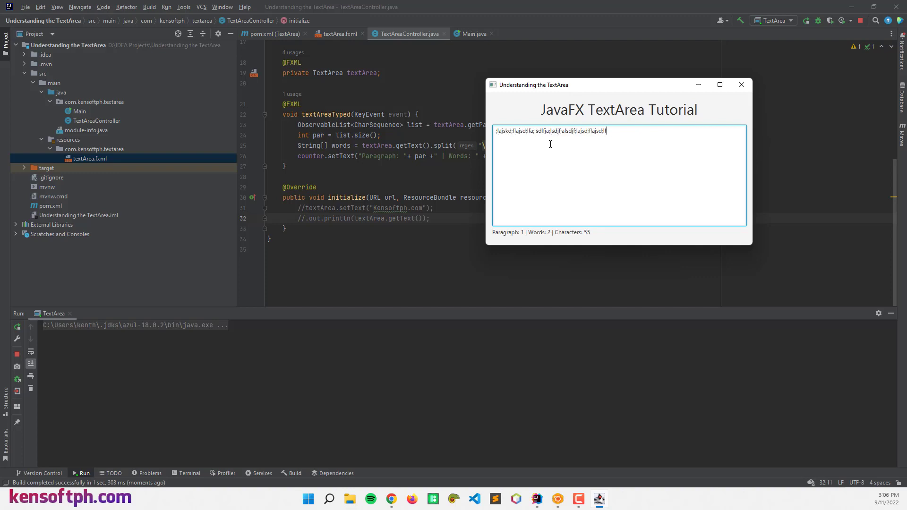
text(jas ;dlfjas;dlfja;sldjf;asldjf;al ds;flajsd;fljasd;fl jasd)
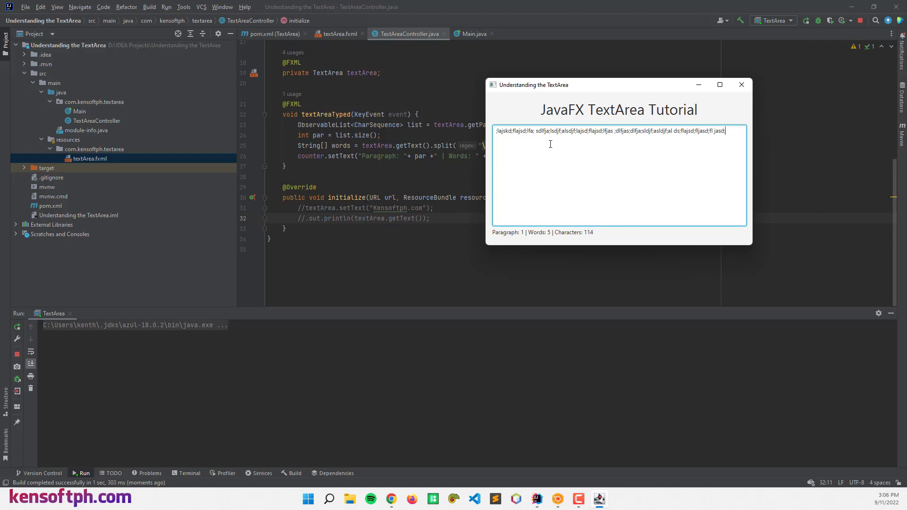
text(;flajsd;lfja;sdlfja;lsdf;aldsjf;aljsd)
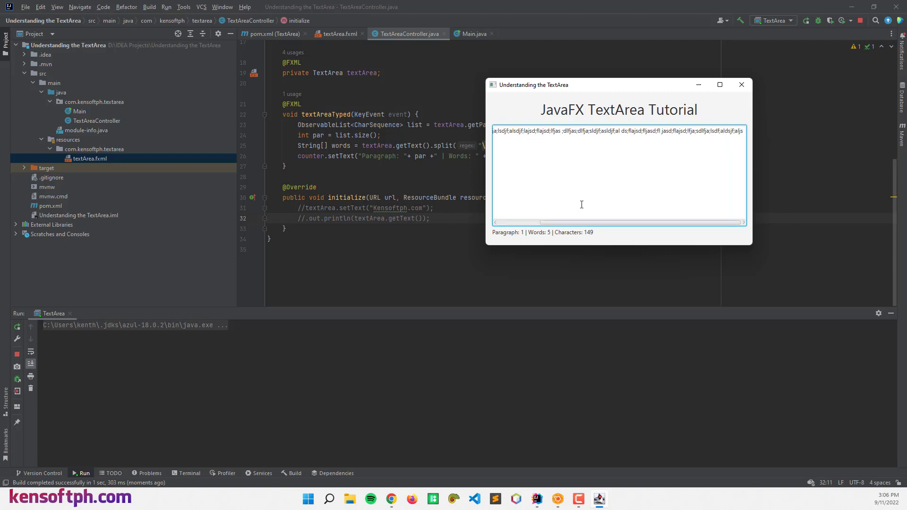
mouse_move(580, 223)
mouse_down()
mouse_move(542, 225)
mouse_move(597, 223)
mouse_up()
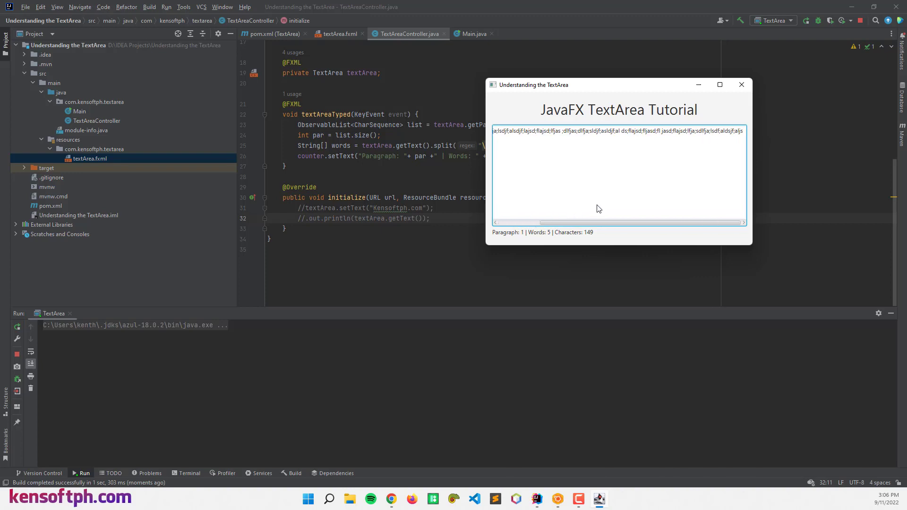
Close the app, add textArea.setWrapText(true); via autocomplete, and run it again
click(742, 85)
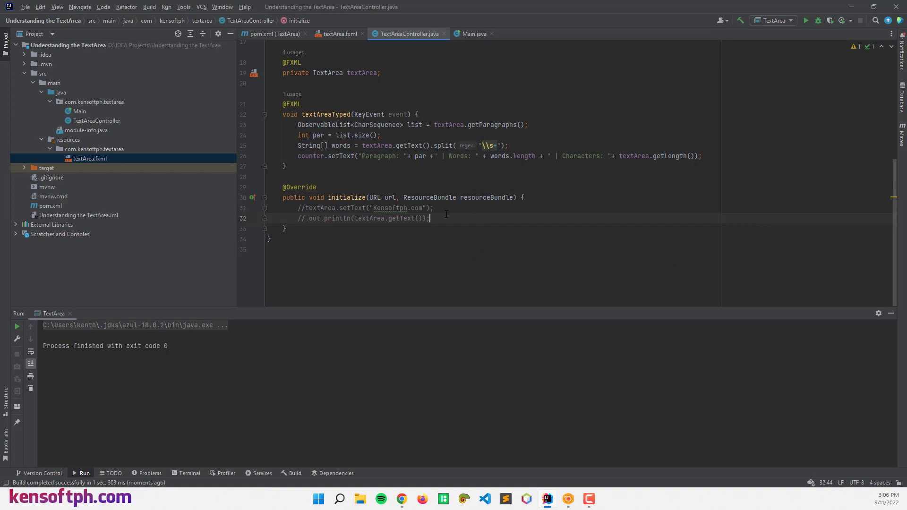
key(Return)
text(textArea.)
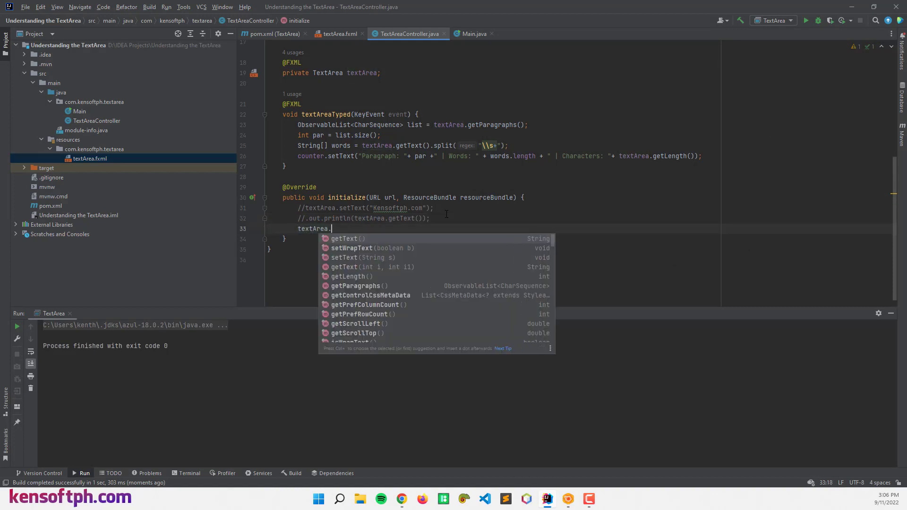
text(set)
key(Down)
key(Return)
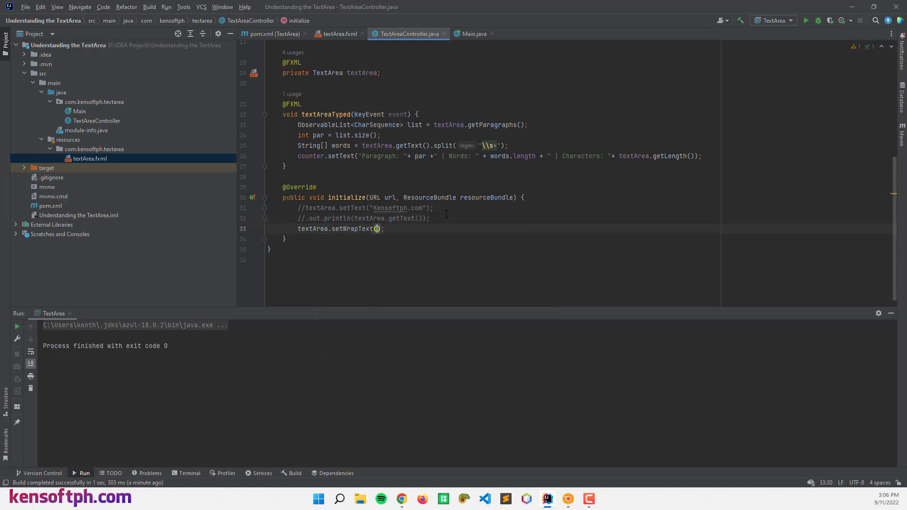
text(tr)
key(Return)
click(806, 21)
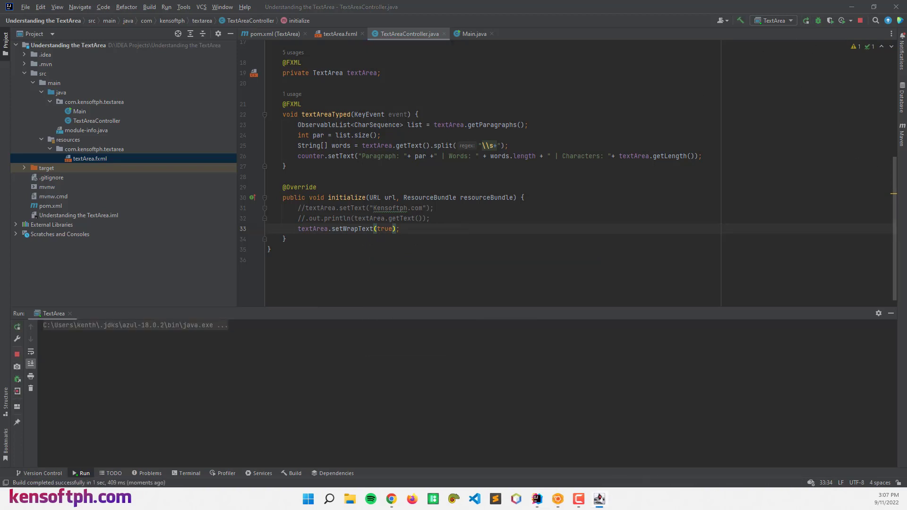
Type a long line that wraps to a second line, then clear it with Ctrl+A and Backspace
click(597, 203)
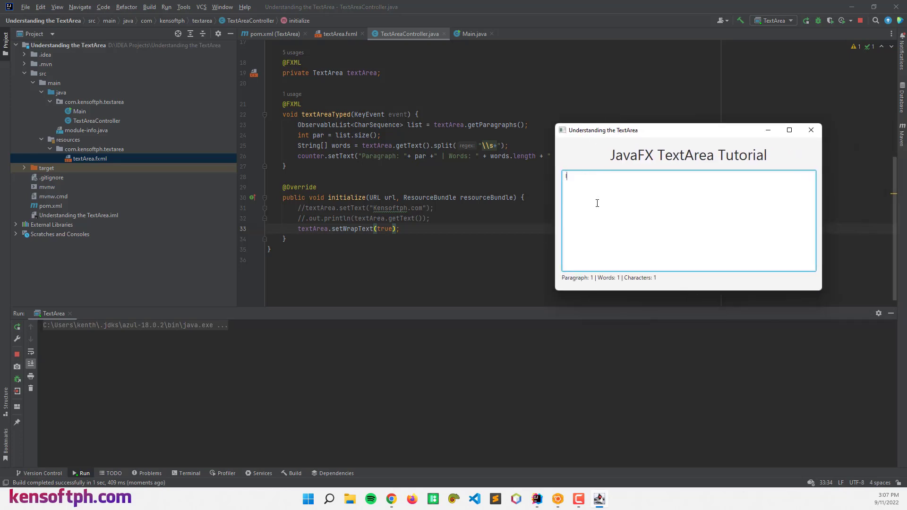
text(ldjasdj ;alsjkd;flajksd;flakjds; lfaj; dlfja;s dlfjka;lsdj f;lajsdf ;lajd;fl aj)
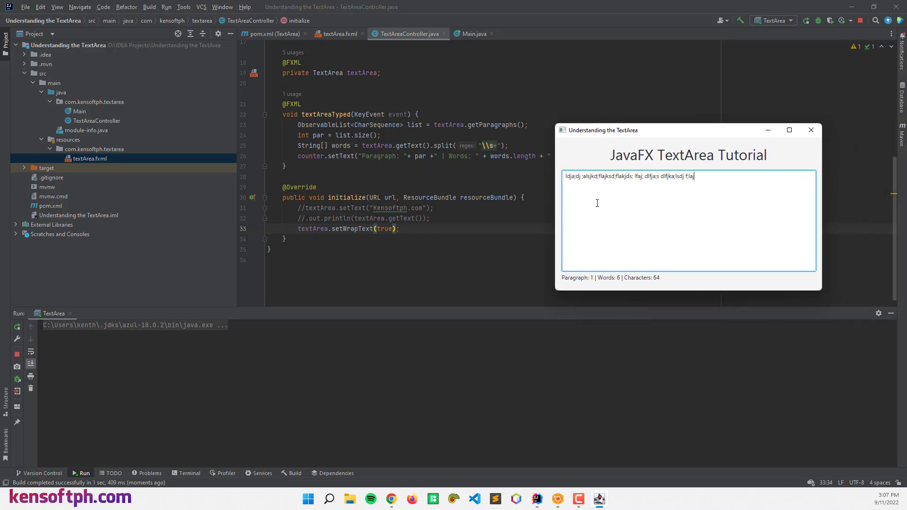
text(;sdlfja;sld f;aljkdf;al kjdf;alkjsd;fl ajsd)
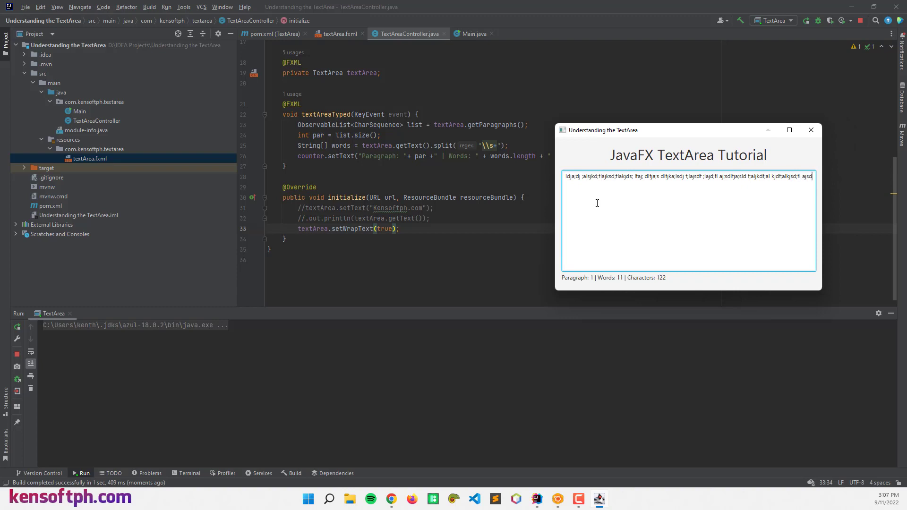
text(;lfja ;sdlf;aldflad;fa d;f)
text(alsdf;ald;fladsj;flak sd;lfakjd;la;sd)
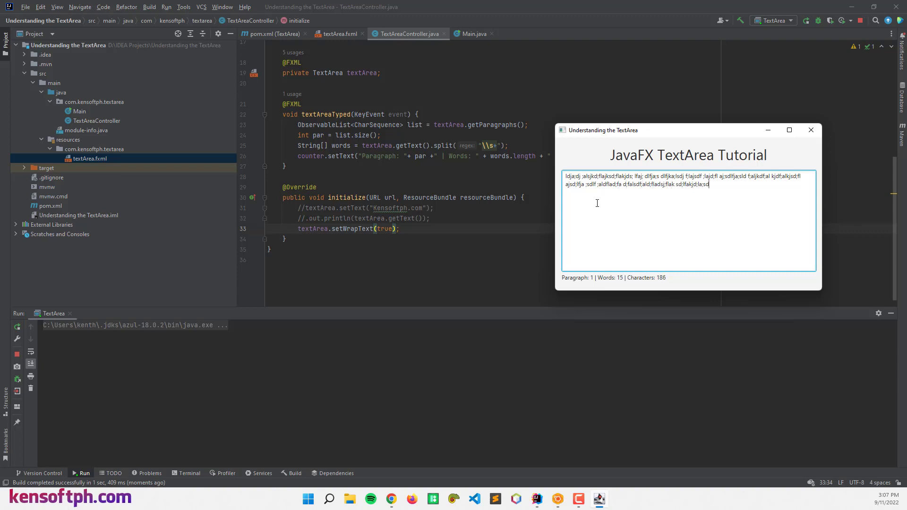
key(ctrl+a)
key(BackSpace)
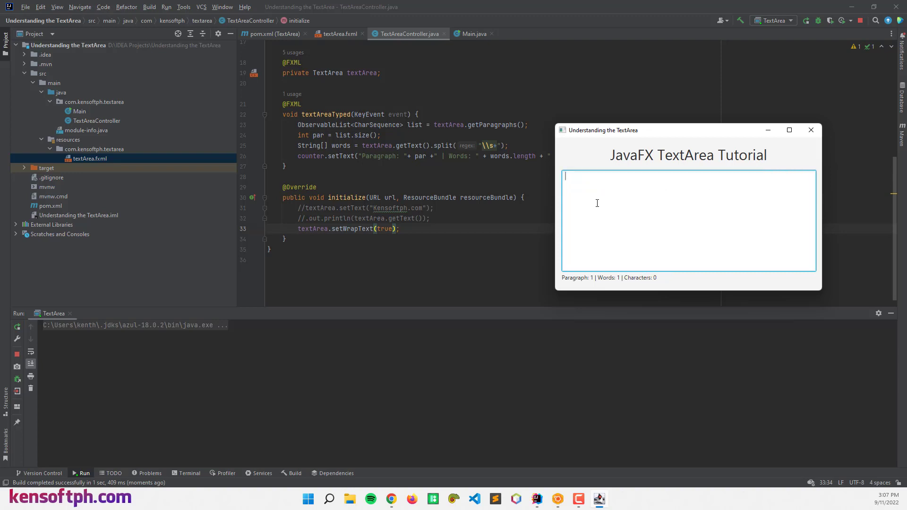
Move the TextArea app window aside and close it, finishing with exit code 0
drag(634, 132, 540, 101)
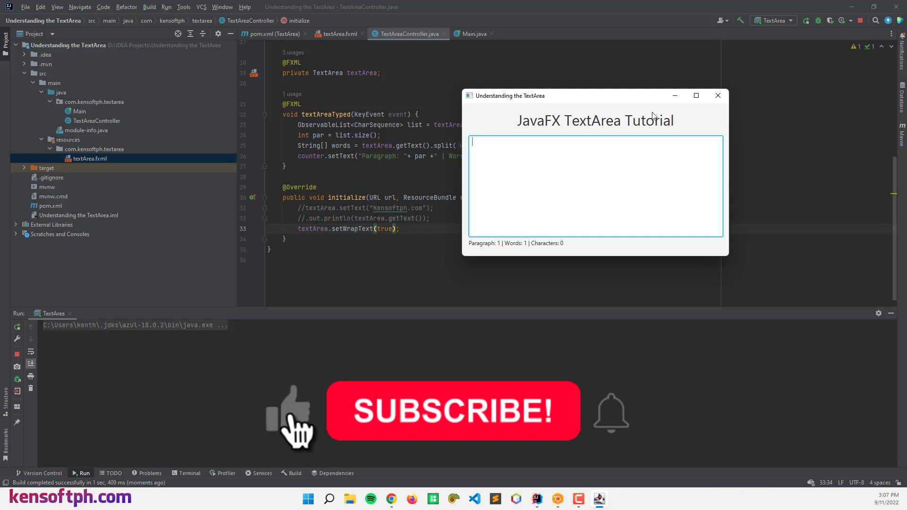
click(718, 96)
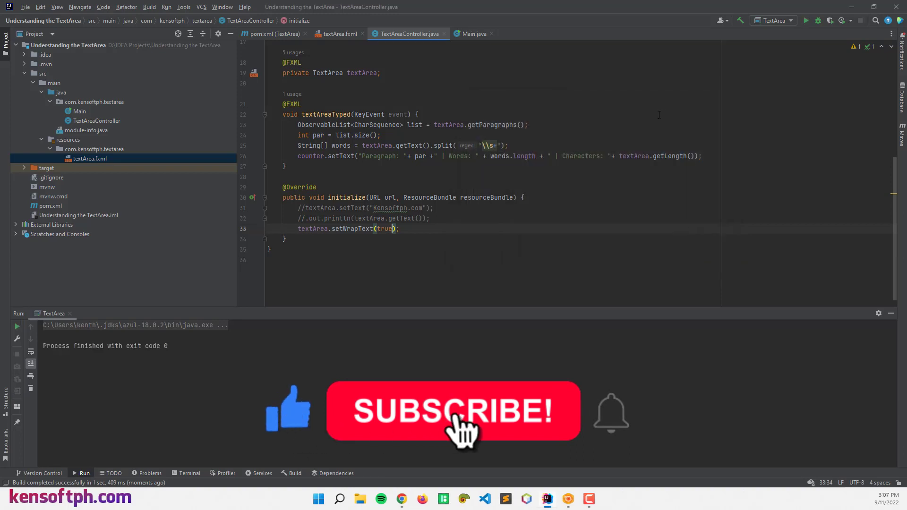